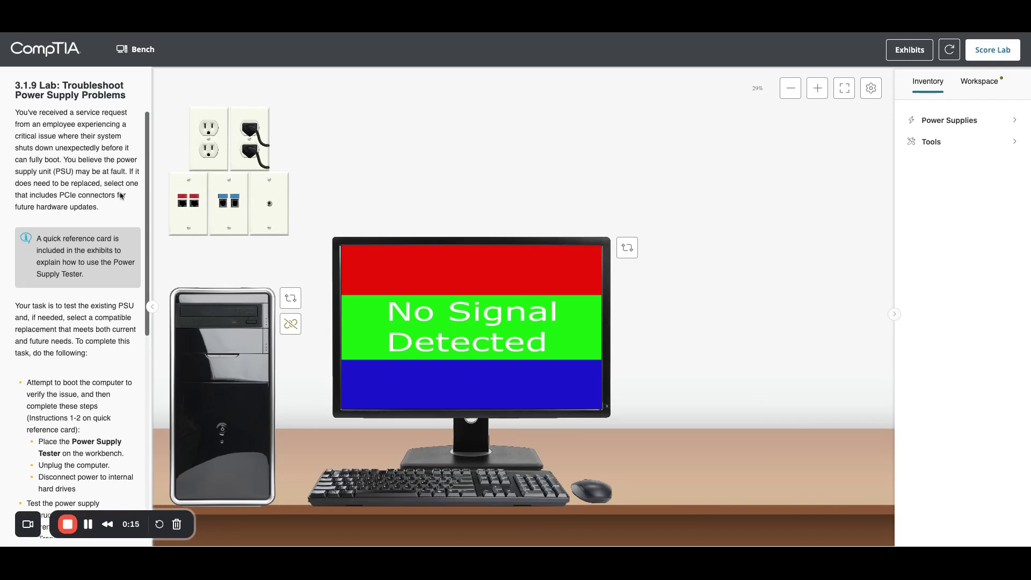
Show the Power Supply Tester and Memory Tester tools and read the tester quick reference card
{"action": "scroll", "coordinate": [121, 196], "scroll_direction": "down", "scroll_amount": 3}
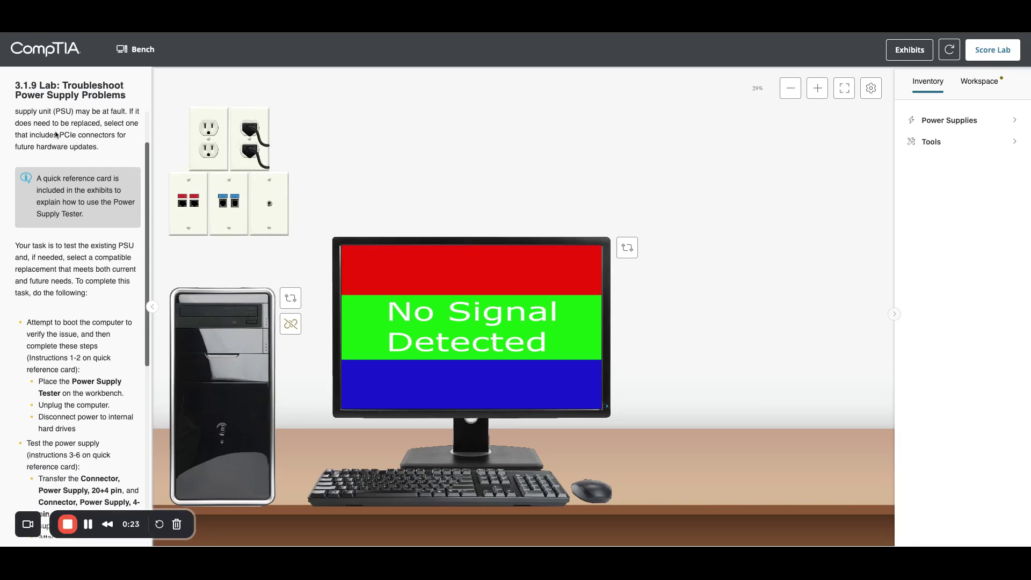
{"action": "scroll", "coordinate": [118, 207], "scroll_direction": "down", "scroll_amount": 1}
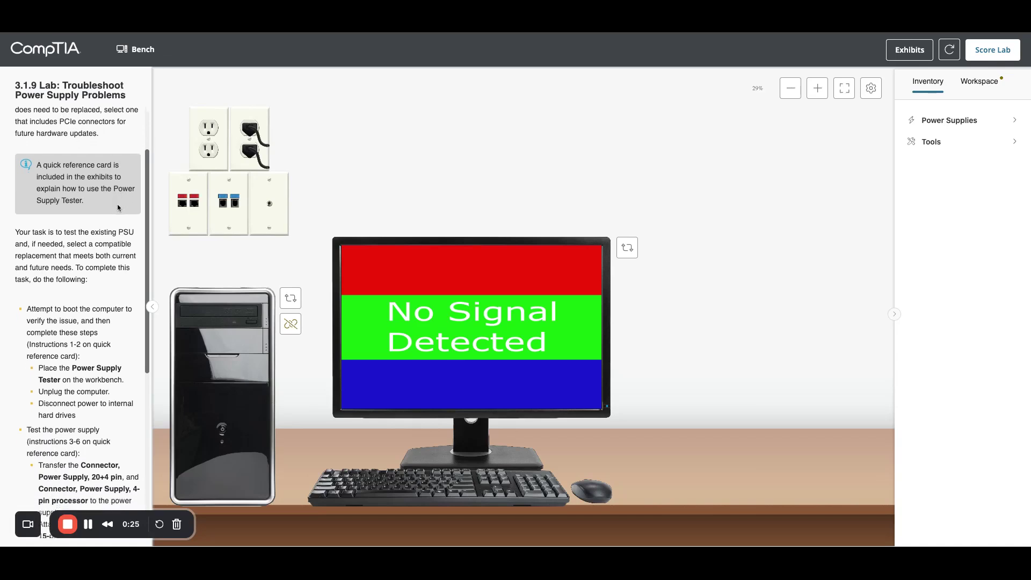
{"action": "left_click", "coordinate": [941, 144]}
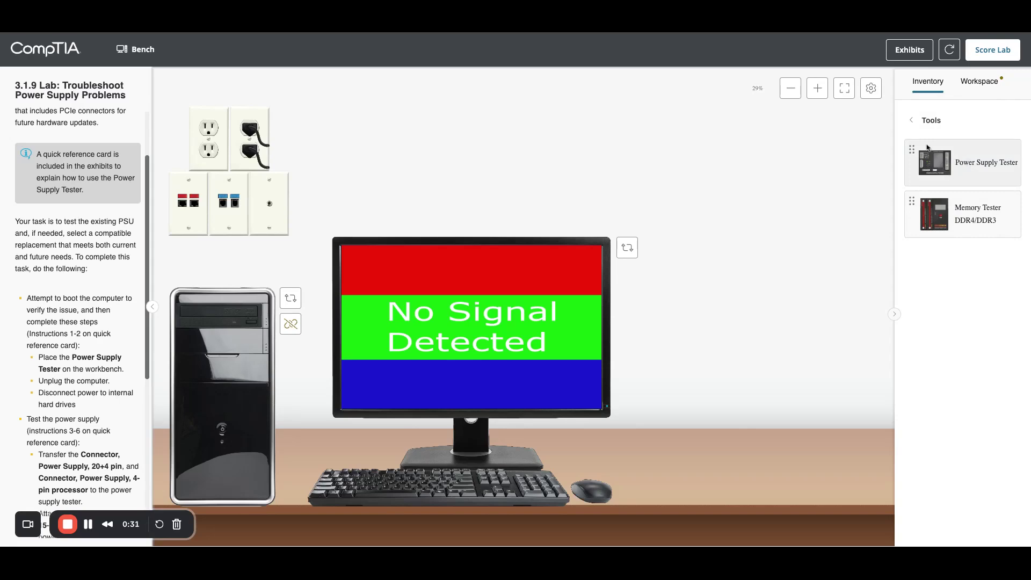
{"action": "left_click", "coordinate": [910, 52]}
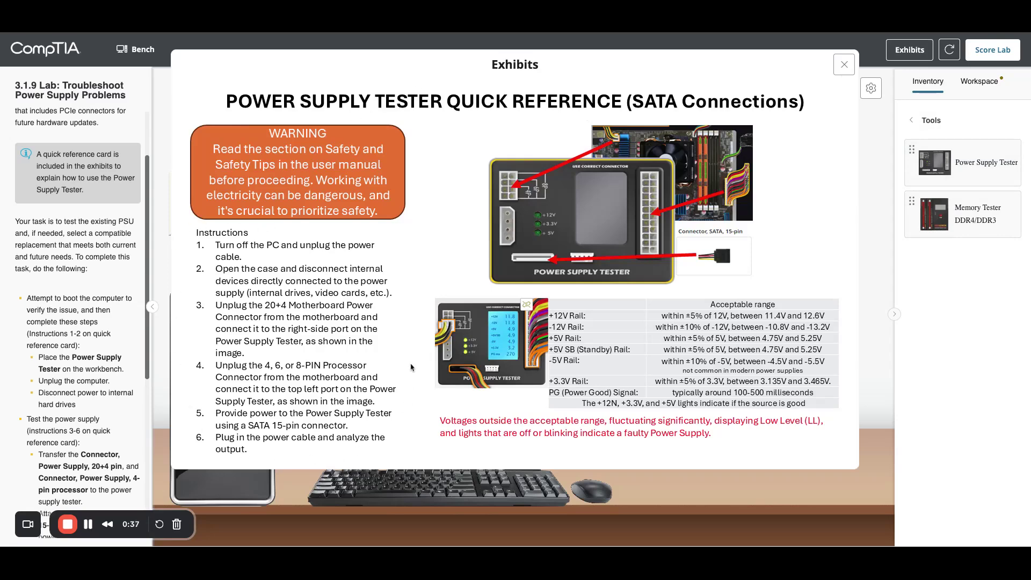
{"action": "left_click", "coordinate": [845, 65]}
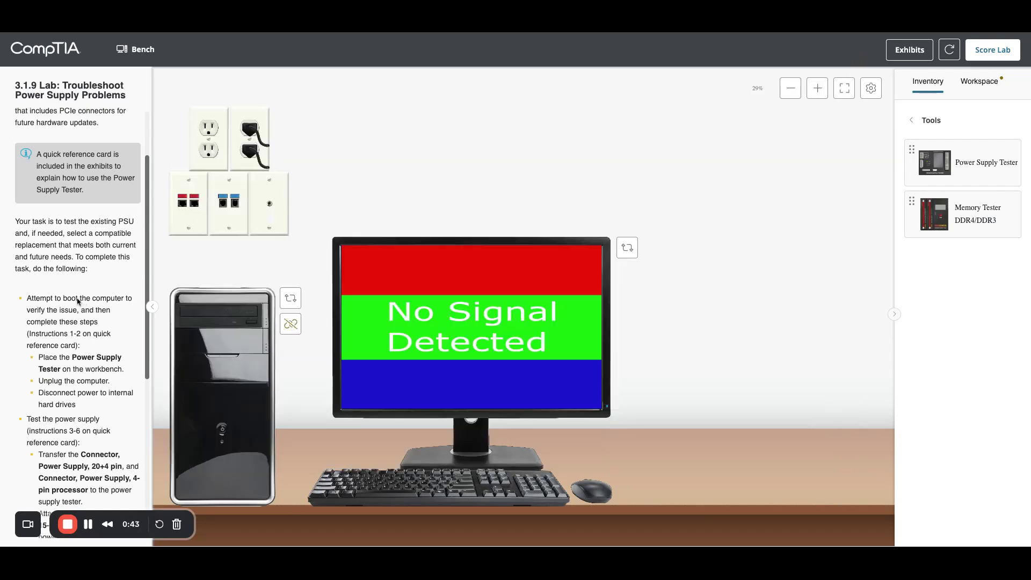
{"action": "left_click", "coordinate": [222, 431]}
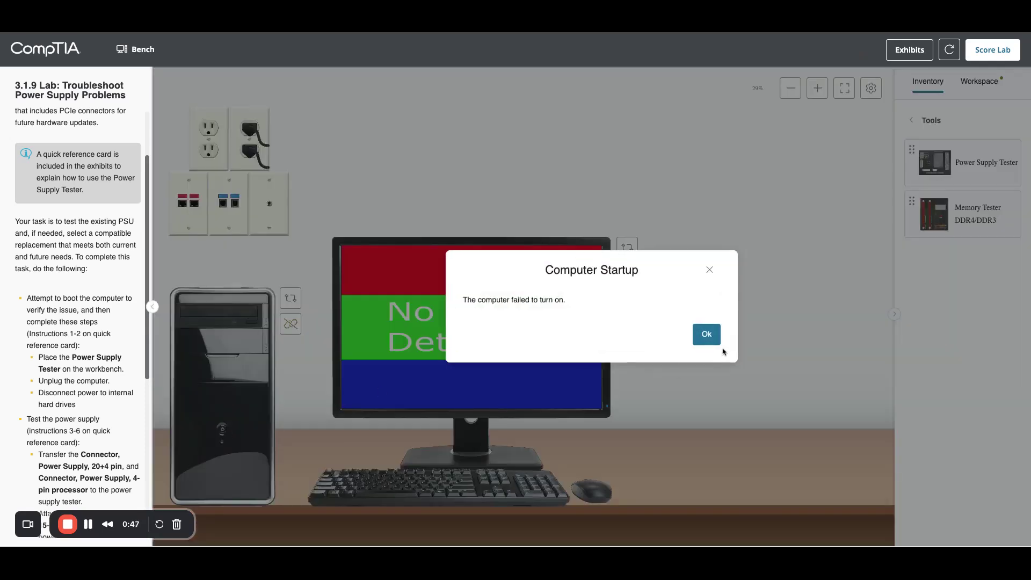
{"action": "left_click", "coordinate": [704, 336]}
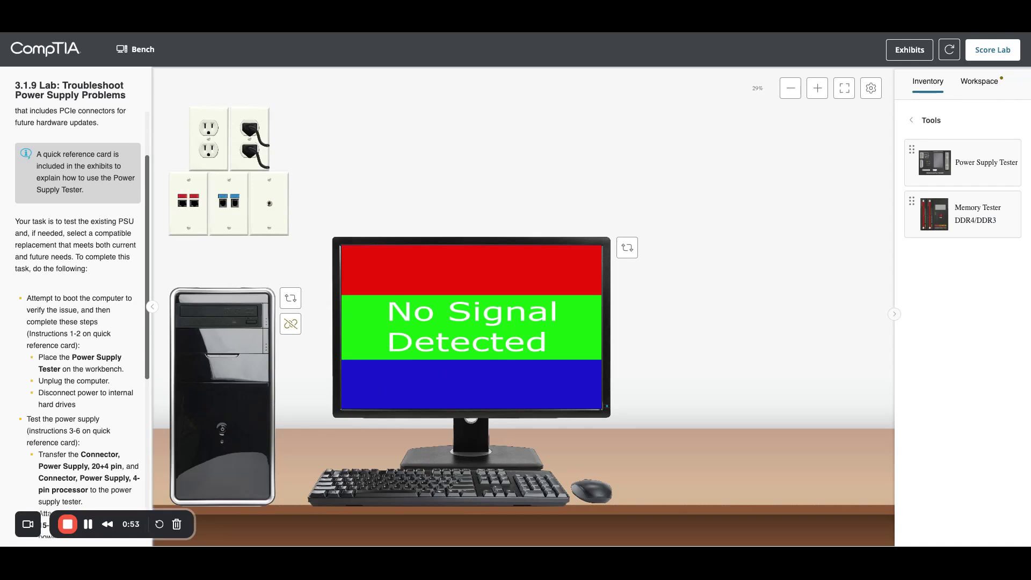
Turn the tower to its back, then open it to the motherboard side
{"action": "left_click", "coordinate": [291, 298]}
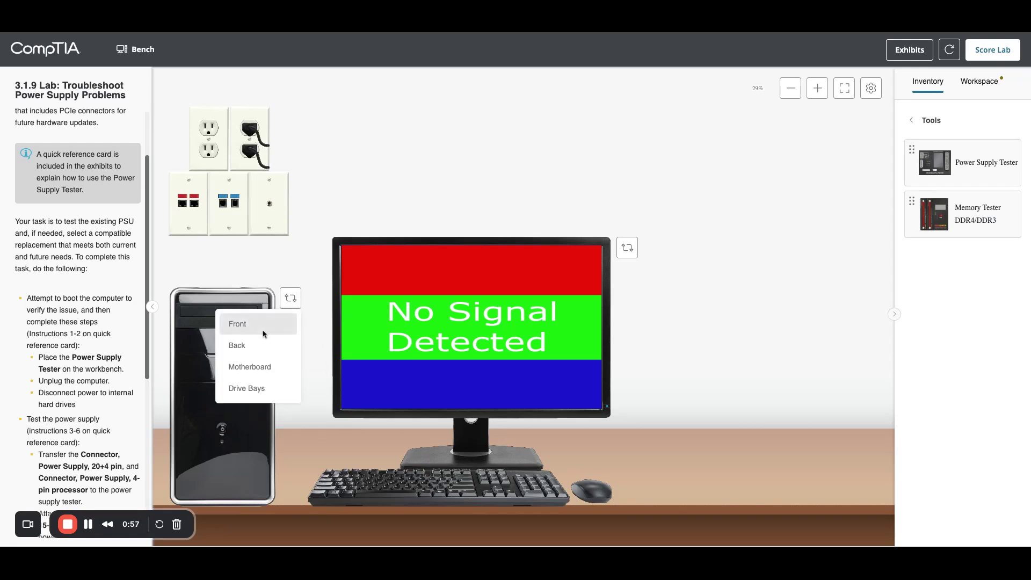
{"action": "left_click", "coordinate": [247, 346]}
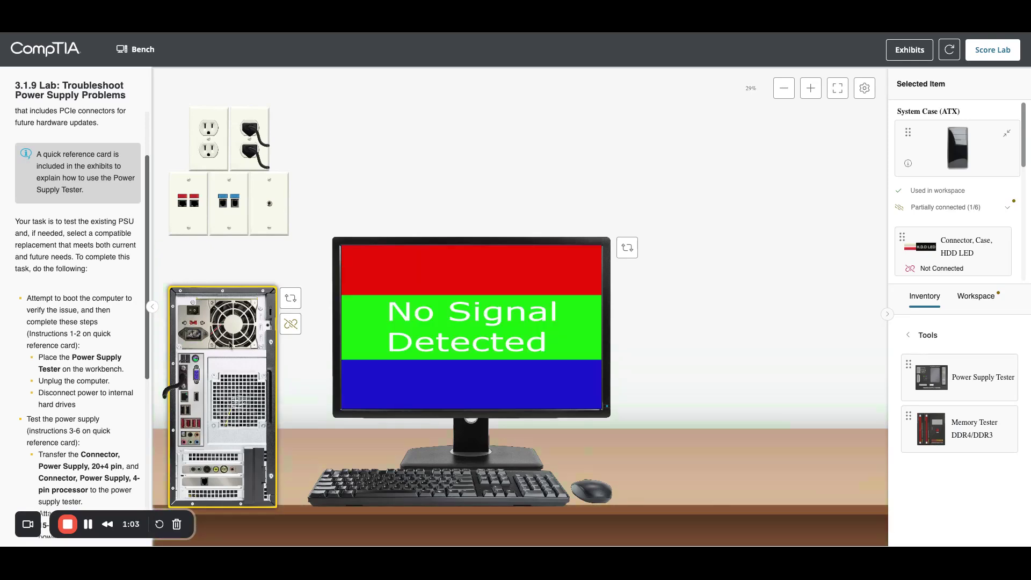
{"action": "left_click", "coordinate": [291, 301]}
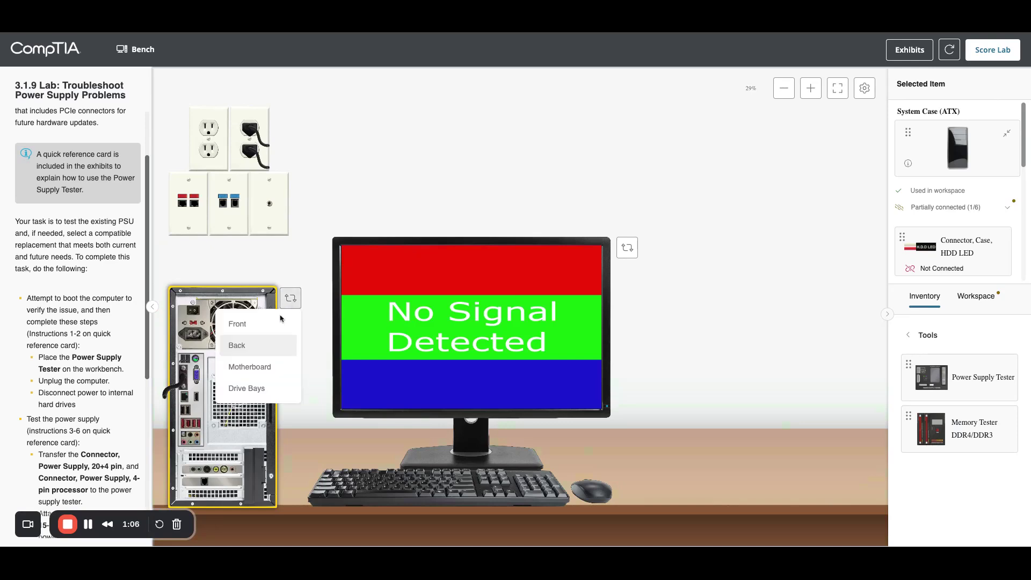
{"action": "left_click", "coordinate": [258, 367]}
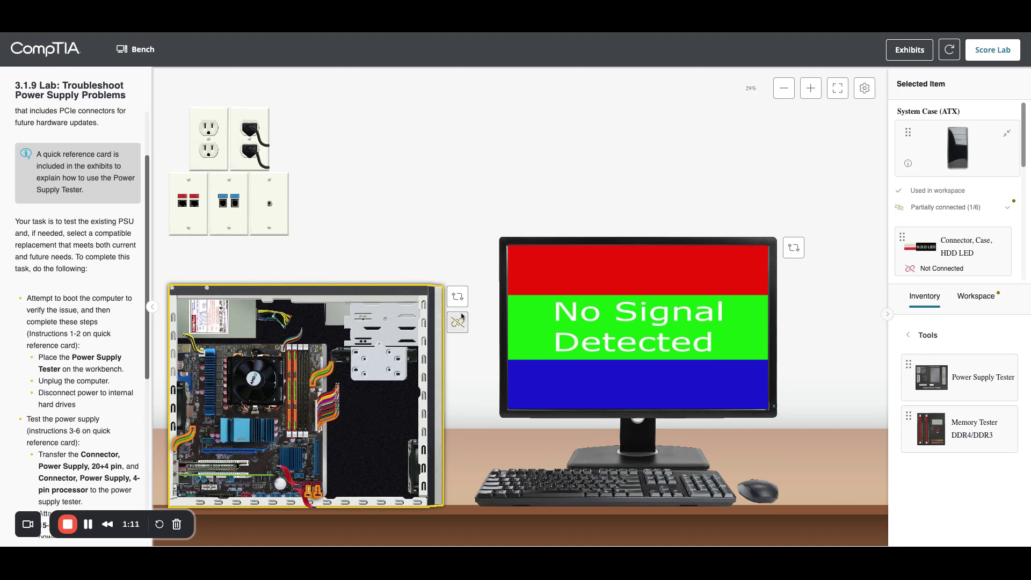
Place the Power Supply Tester on the bench and bring up its quick reference card
{"action": "left_click", "coordinate": [950, 376]}
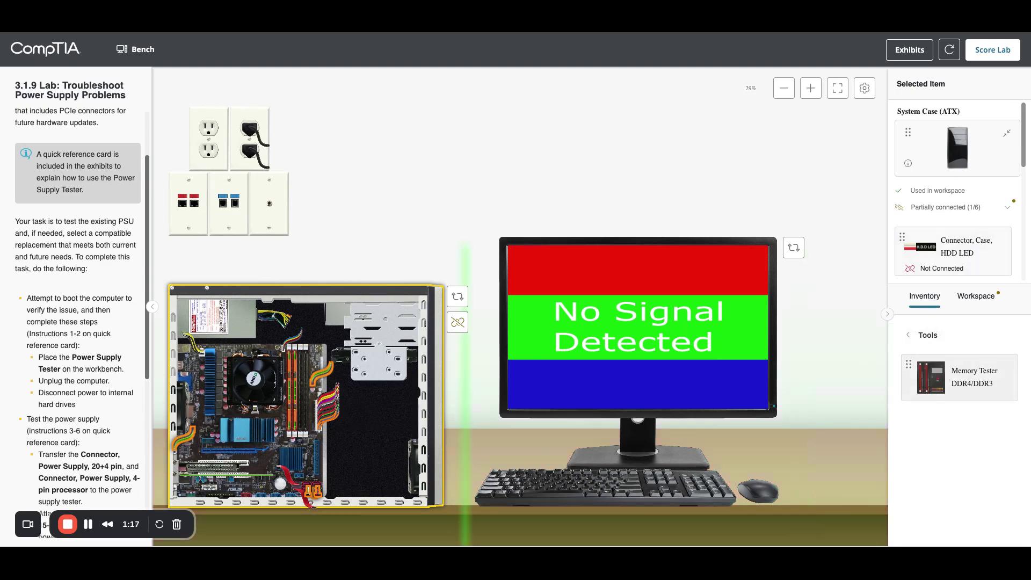
{"action": "left_click", "coordinate": [510, 435]}
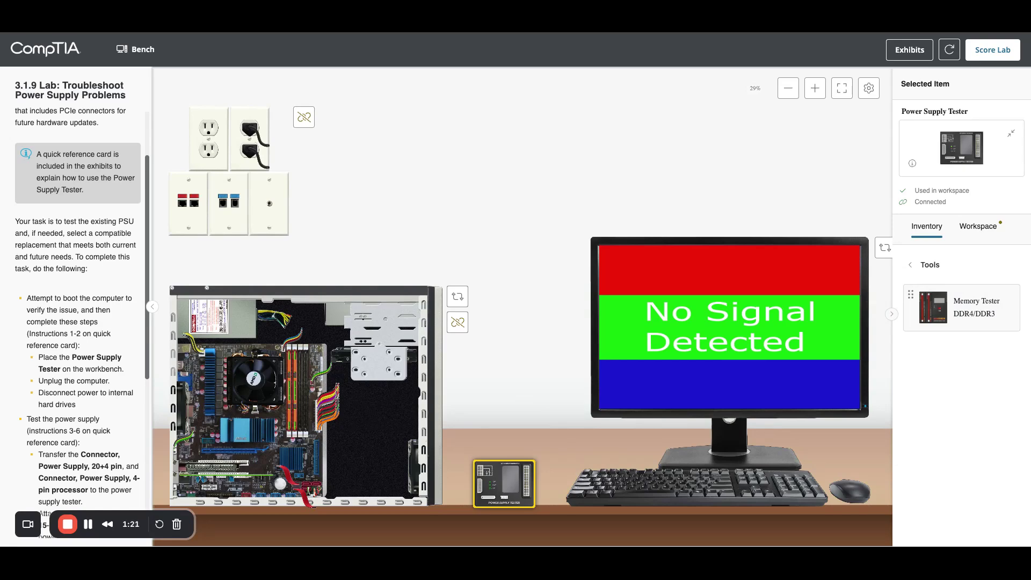
{"action": "left_click", "coordinate": [925, 50]}
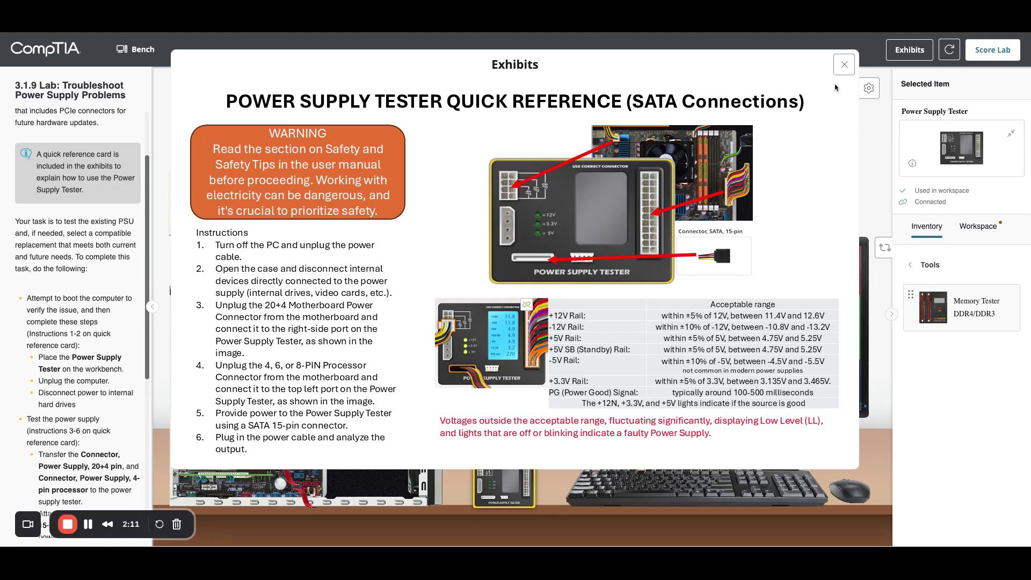
Close the tester quick reference card to return to the bench
{"action": "left_click", "coordinate": [844, 65]}
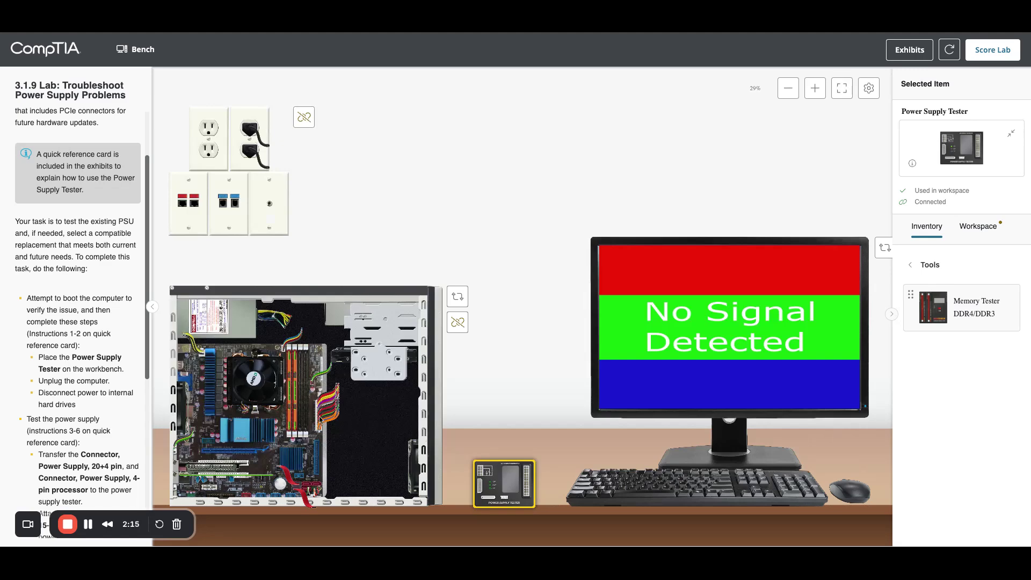
Zoom in and move the 24-pin and 4-pin CPU connectors from the motherboard onto the tester
{"action": "left_click", "coordinate": [815, 87]}
{"action": "left_click", "coordinate": [814, 87]}
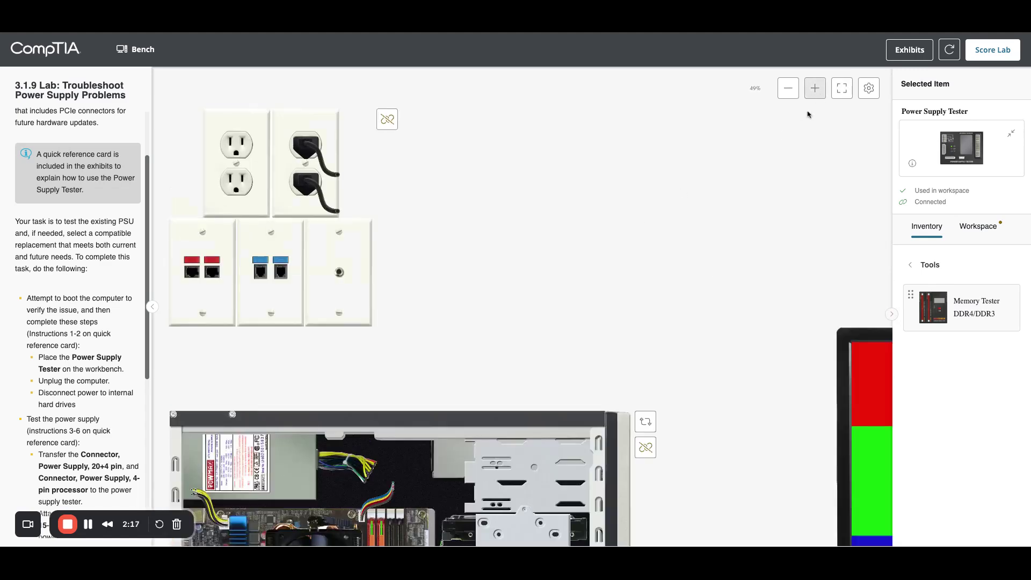
{"action": "scroll", "coordinate": [734, 311], "scroll_direction": "down", "scroll_amount": 4}
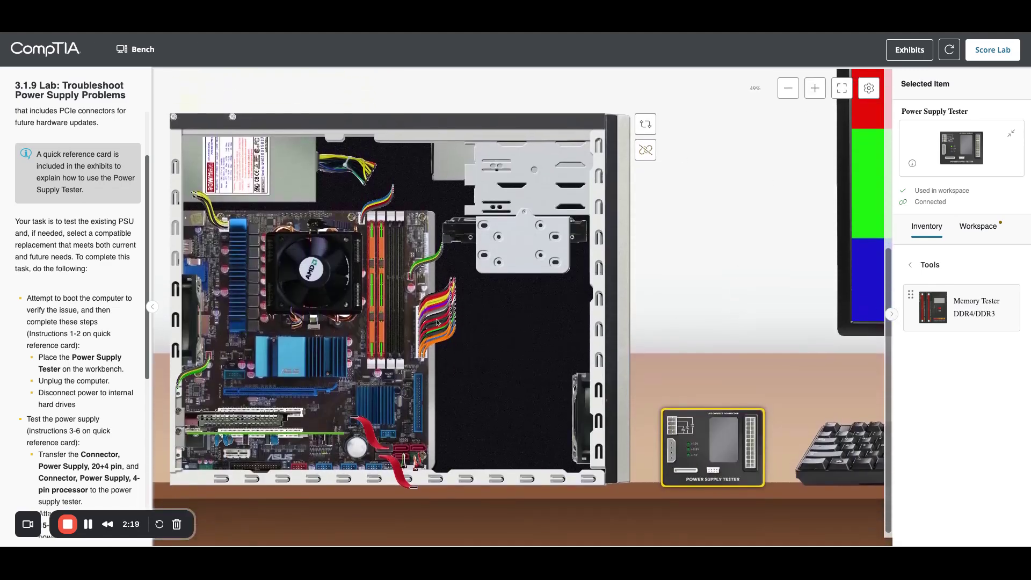
{"action": "left_click", "coordinate": [429, 325]}
{"action": "left_click", "coordinate": [430, 325]}
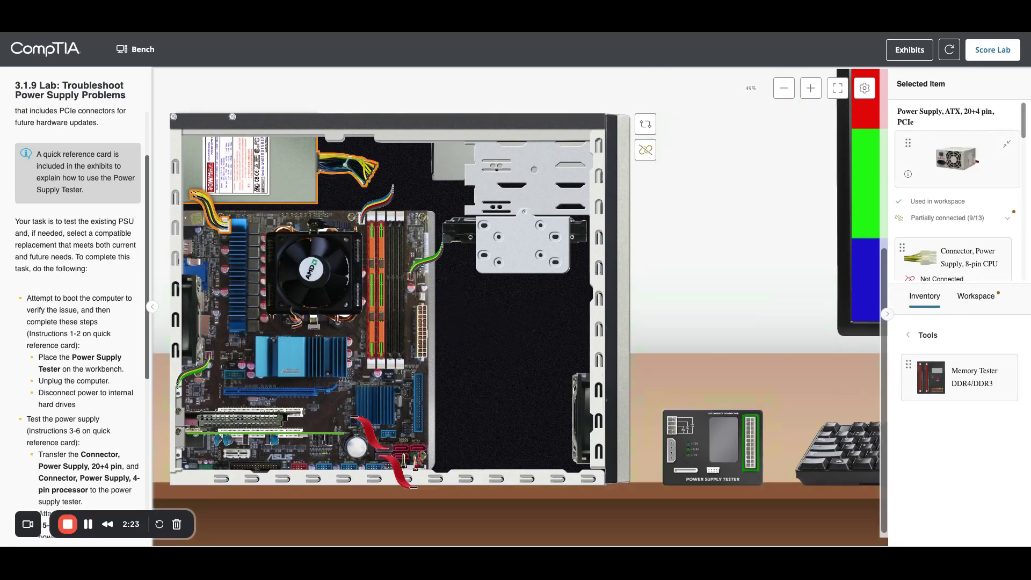
{"action": "left_click", "coordinate": [712, 417]}
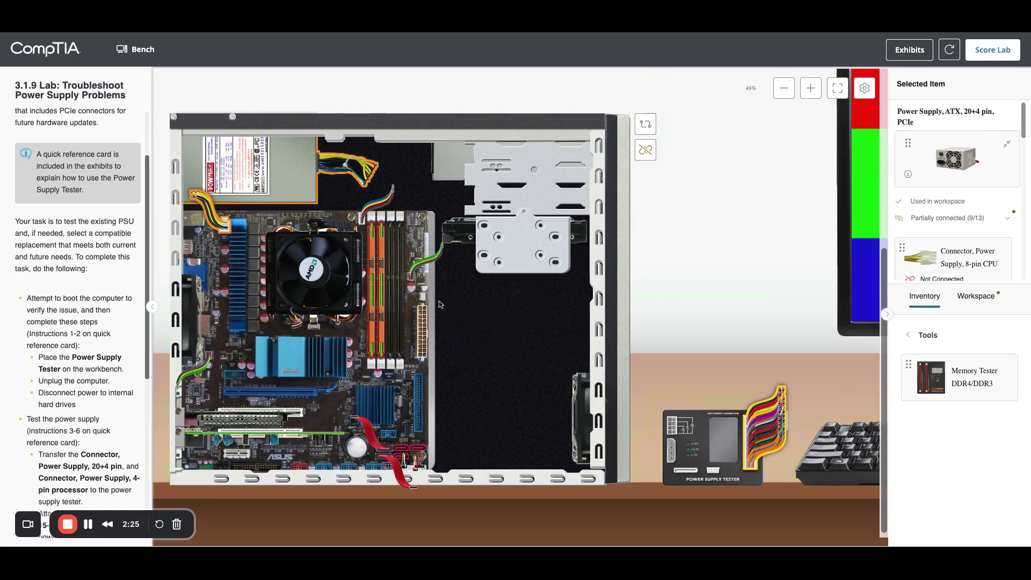
{"action": "left_click", "coordinate": [226, 228]}
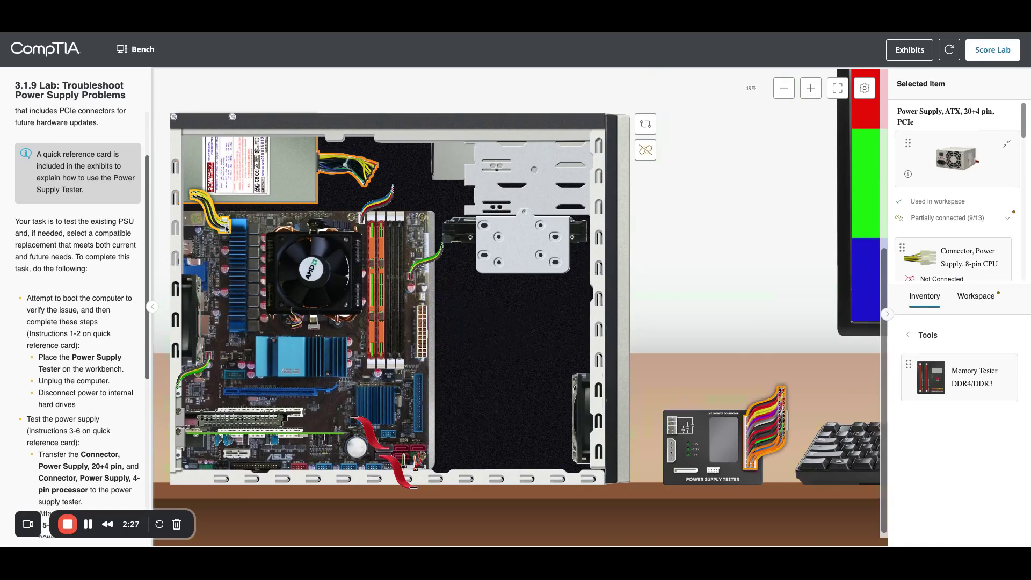
{"action": "left_click", "coordinate": [227, 229]}
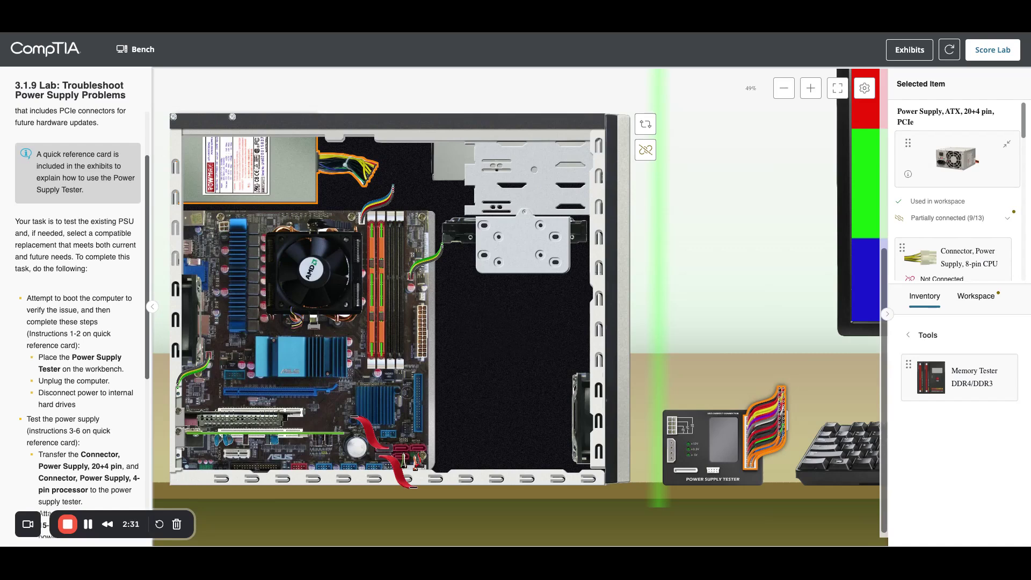
{"action": "left_click", "coordinate": [658, 440]}
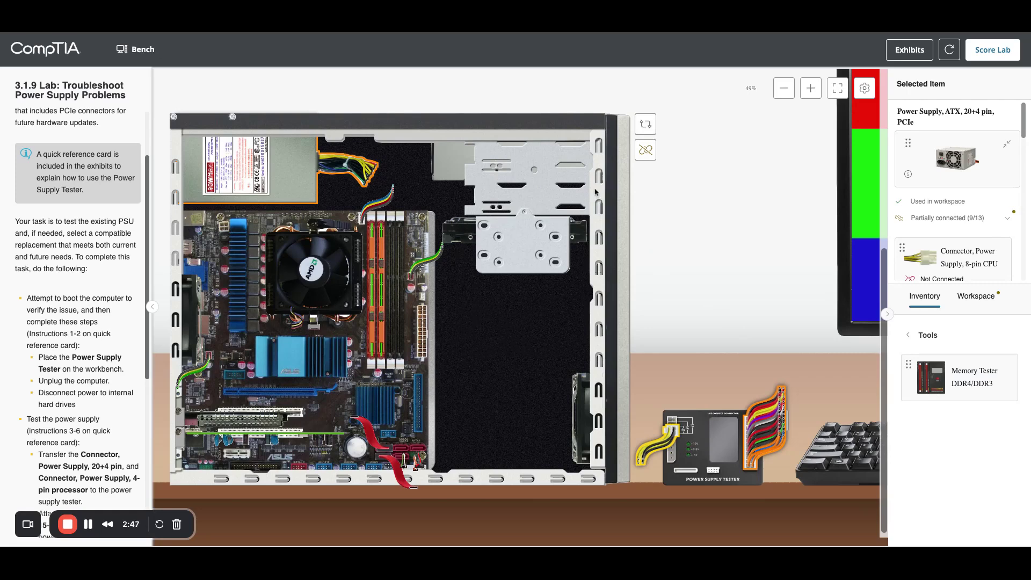
From the drive bays side, move the drive power connector off the optical drive onto the tester
{"action": "left_click", "coordinate": [649, 128]}
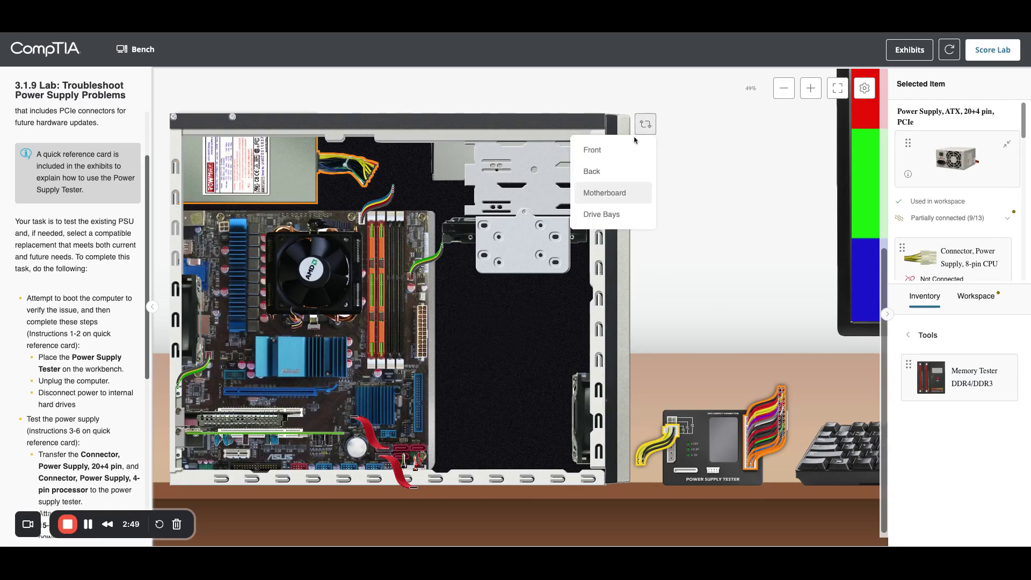
{"action": "left_click", "coordinate": [596, 214]}
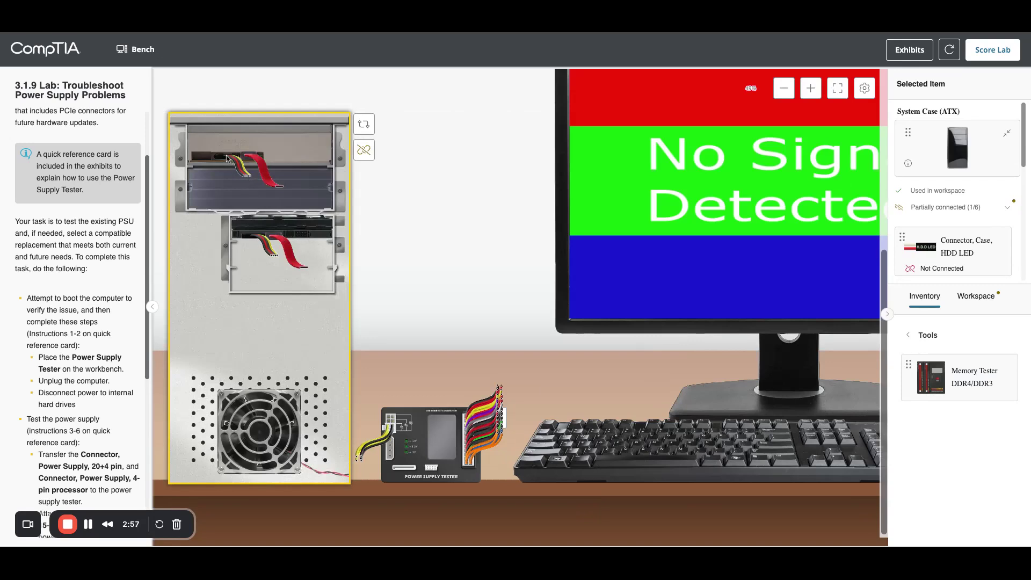
{"action": "left_click_drag", "start_coordinate": [228, 159], "coordinate": [404, 468]}
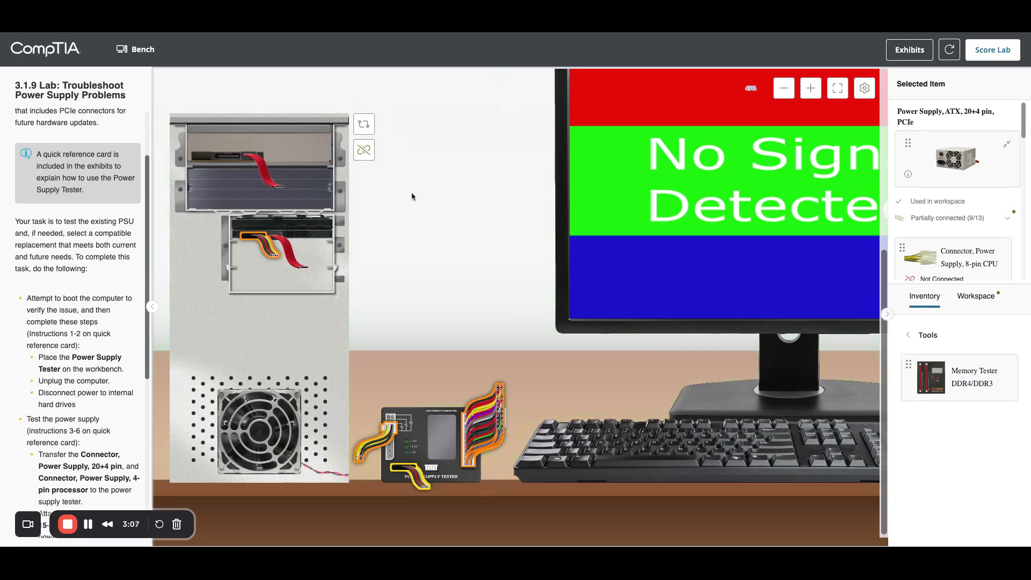
Turn the case to its back and plug the AC power cable into the power supply inlet
{"action": "left_click", "coordinate": [364, 125]}
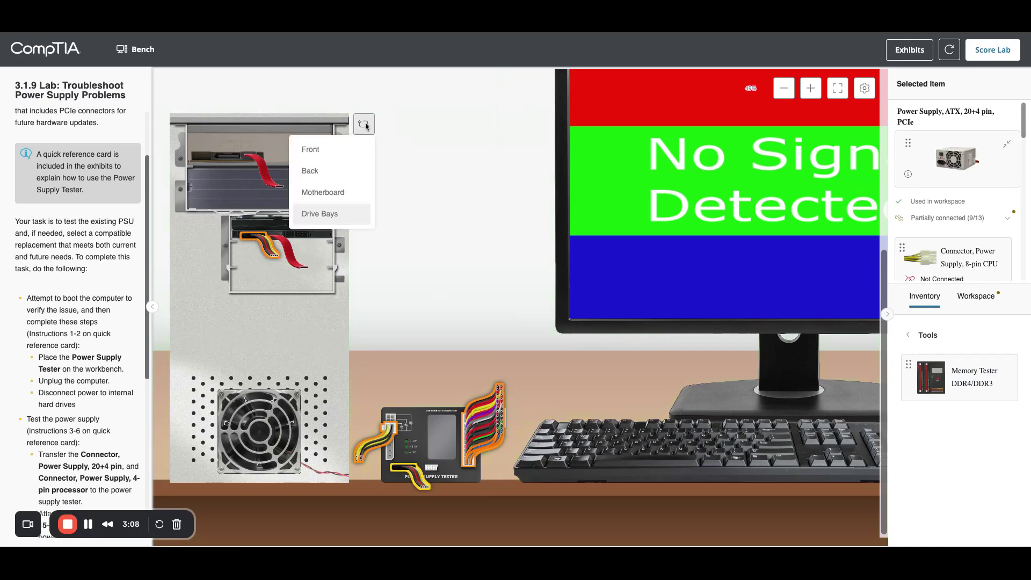
{"action": "left_click", "coordinate": [324, 193]}
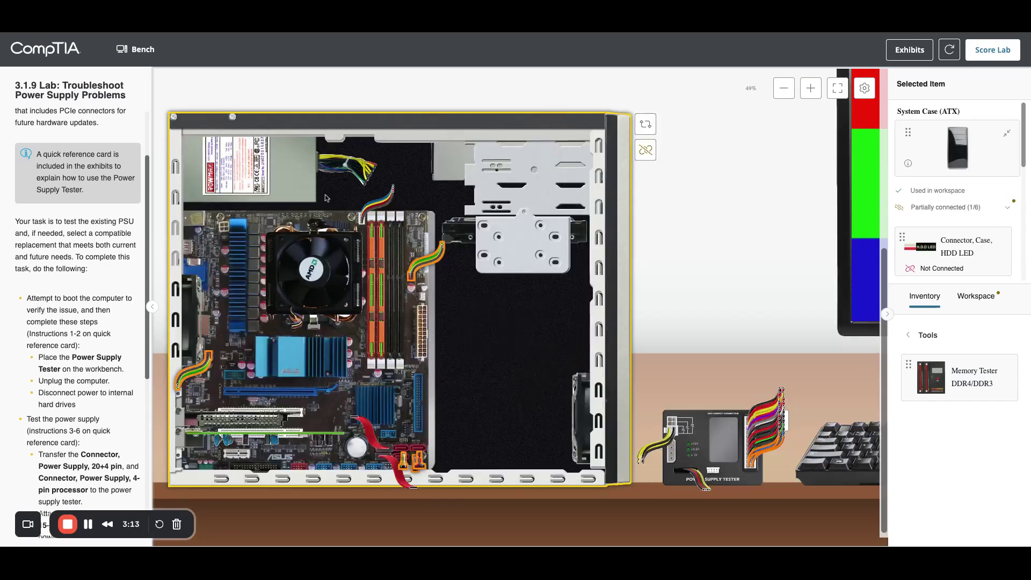
{"action": "left_click", "coordinate": [301, 176]}
{"action": "left_click", "coordinate": [645, 124]}
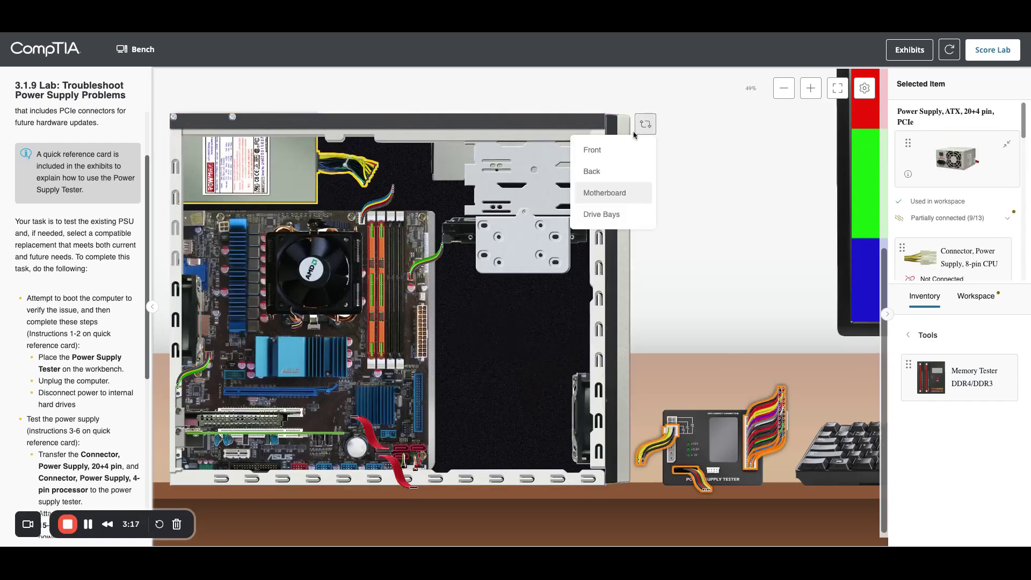
{"action": "left_click", "coordinate": [603, 171]}
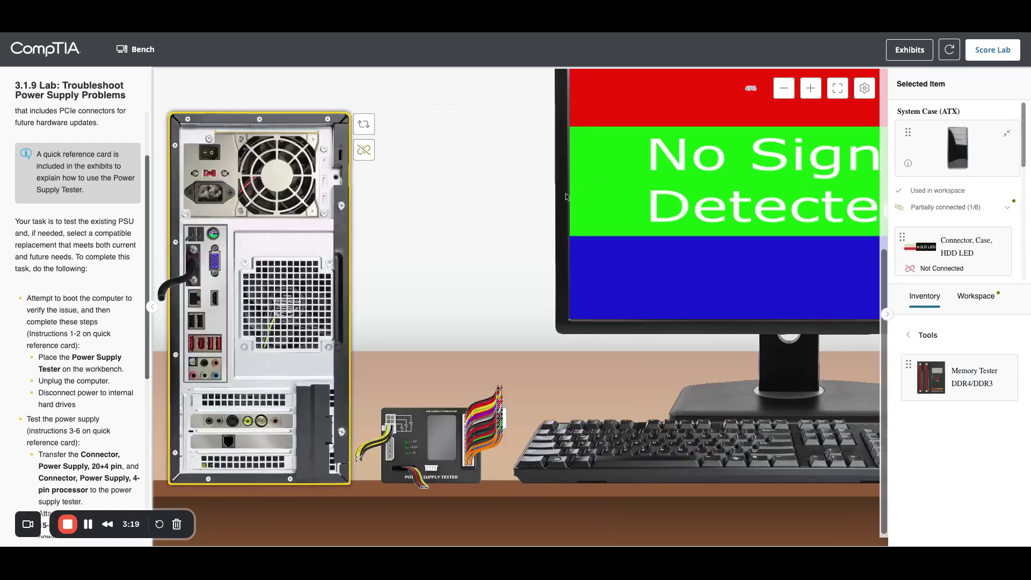
{"action": "scroll", "coordinate": [495, 220], "scroll_direction": "up", "scroll_amount": 5}
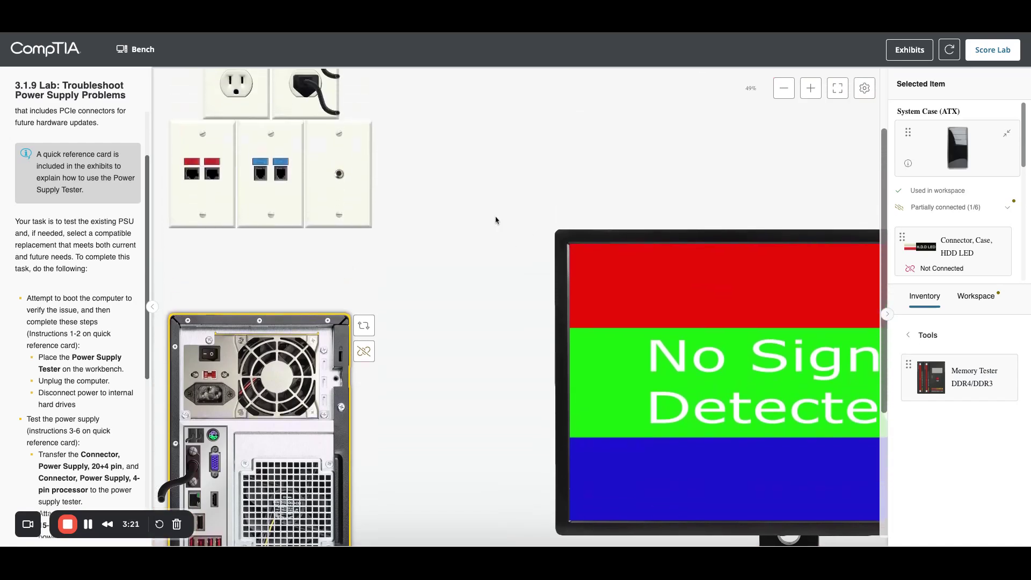
{"action": "scroll", "coordinate": [495, 219], "scroll_direction": "up", "scroll_amount": 1}
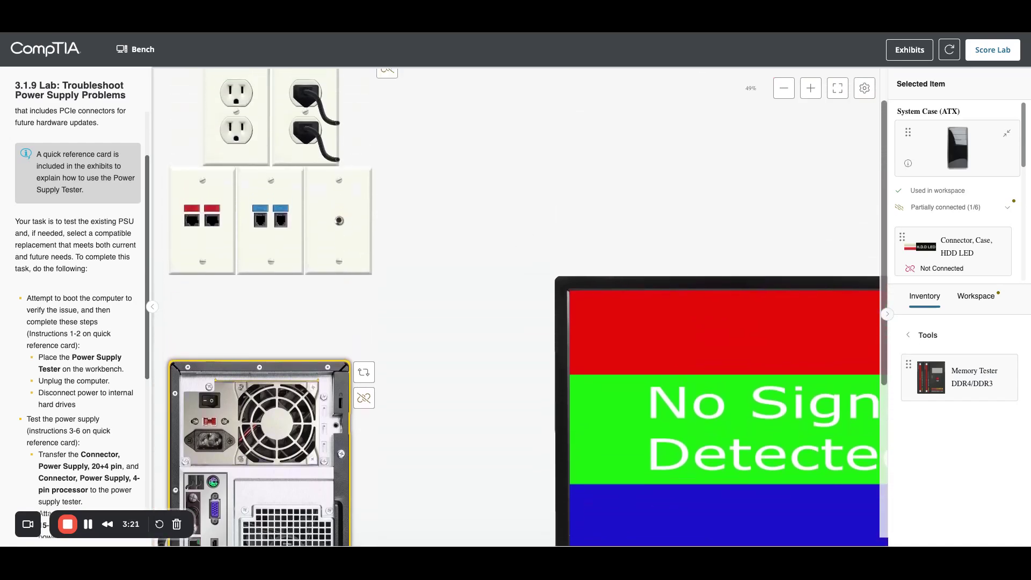
{"action": "left_click", "coordinate": [306, 91]}
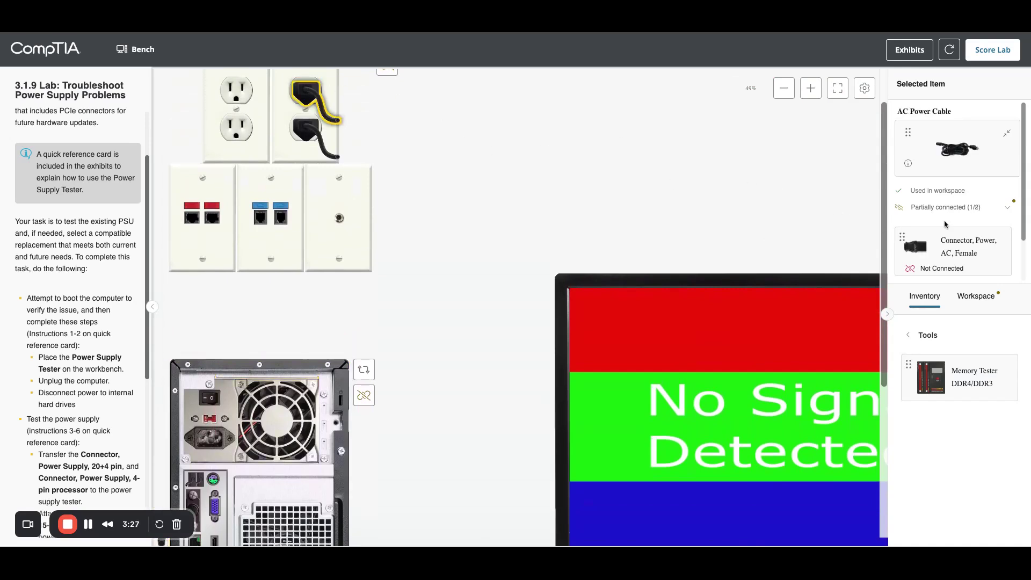
{"action": "scroll", "coordinate": [937, 210], "scroll_direction": "down", "scroll_amount": 1}
{"action": "left_click", "coordinate": [922, 195]}
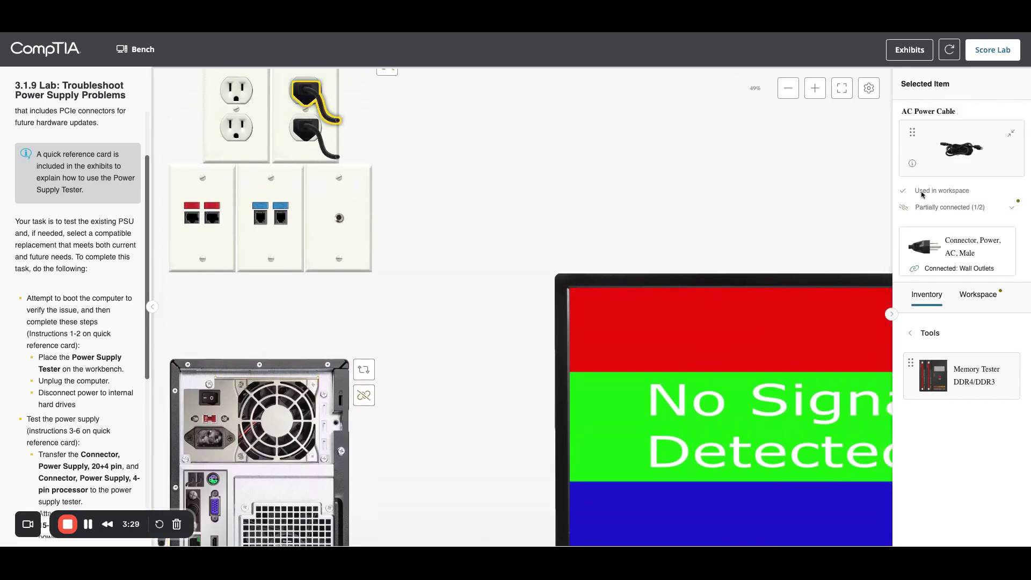
{"action": "left_click", "coordinate": [210, 438]}
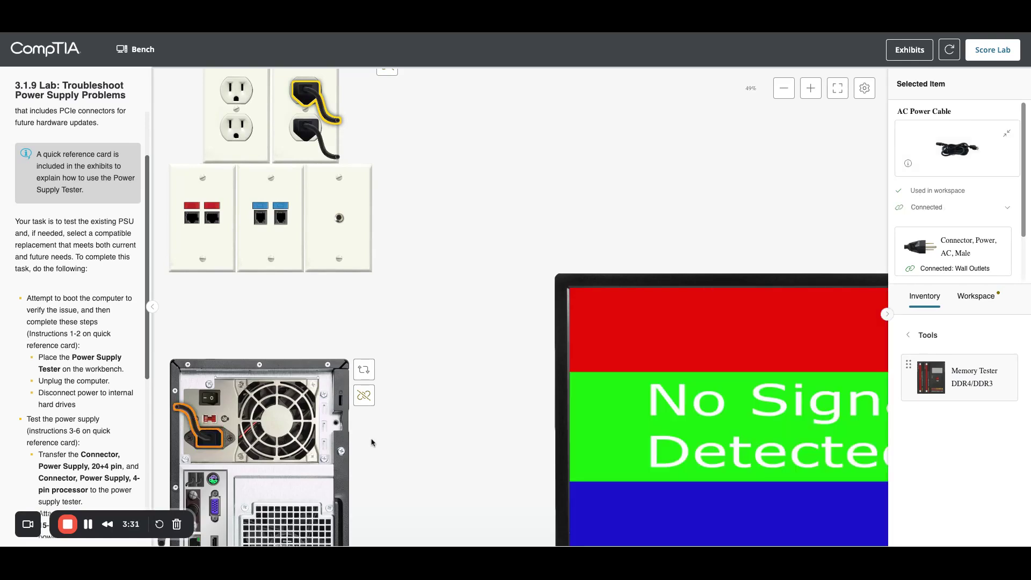
{"action": "scroll", "coordinate": [463, 457], "scroll_direction": "down", "scroll_amount": 4}
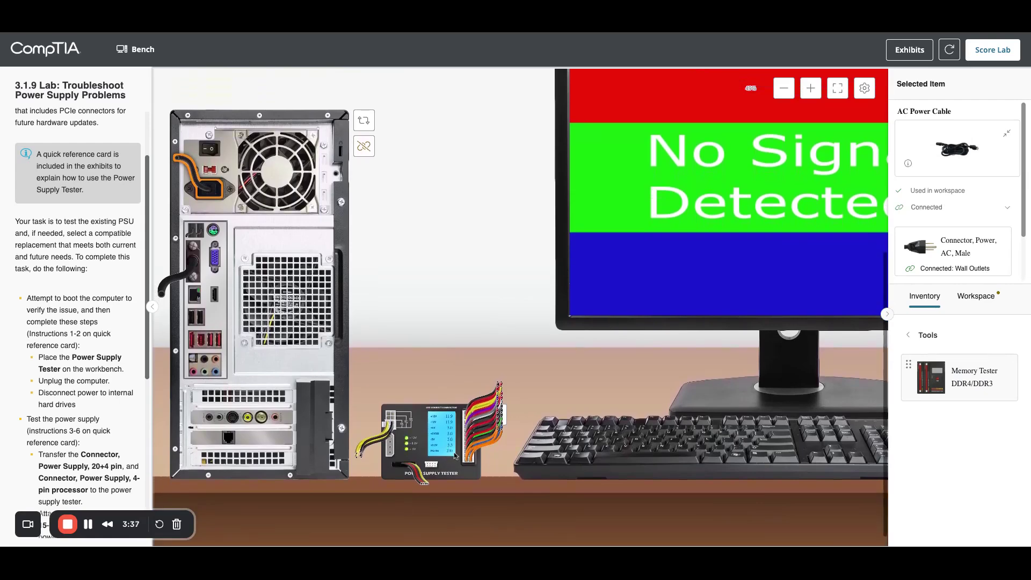
Zoom in on the power supply tester to read its fluctuating rail voltages
{"action": "left_click", "coordinate": [811, 88]}
{"action": "left_click", "coordinate": [811, 87]}
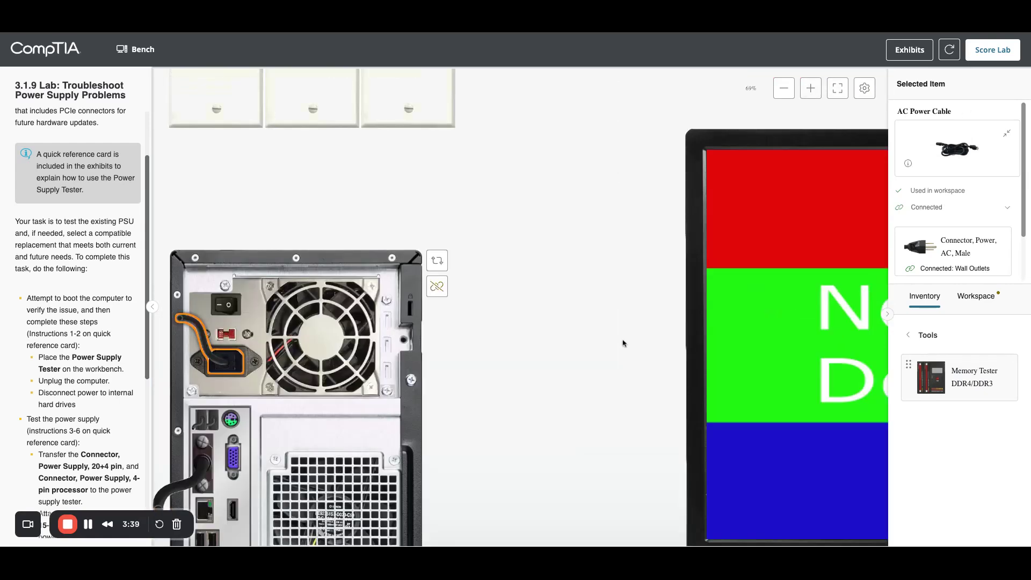
{"action": "scroll", "coordinate": [623, 343], "scroll_direction": "down", "scroll_amount": 5}
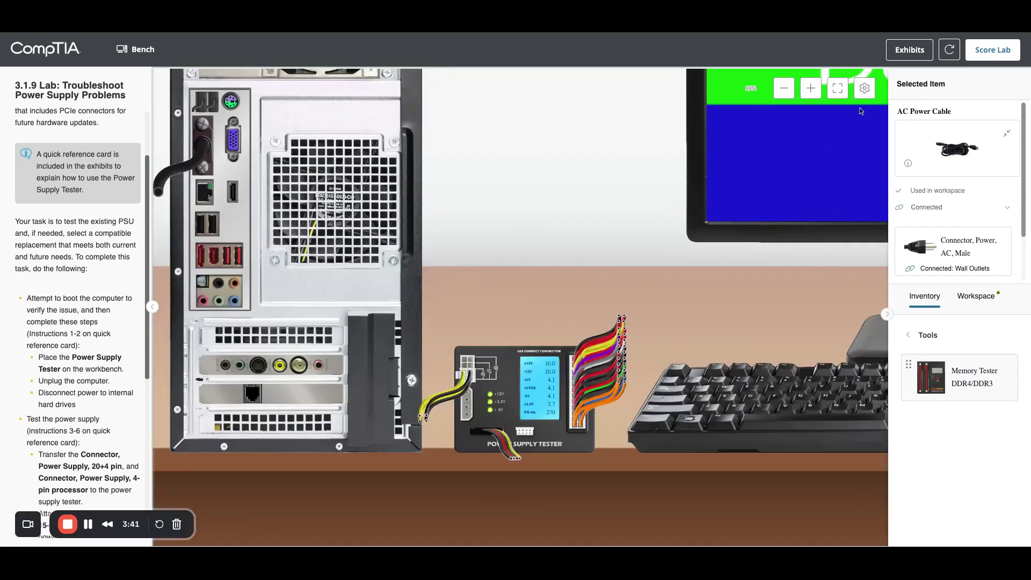
{"action": "left_click", "coordinate": [811, 88]}
{"action": "scroll", "coordinate": [557, 363], "scroll_direction": "down", "scroll_amount": 3}
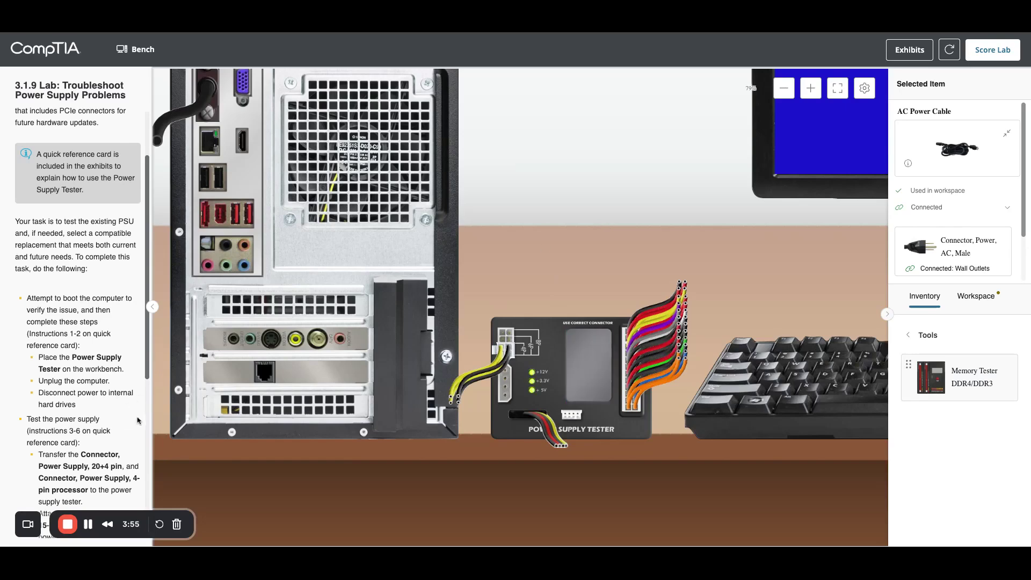
{"action": "scroll", "coordinate": [137, 421], "scroll_direction": "down", "scroll_amount": 1}
{"action": "scroll", "coordinate": [138, 420], "scroll_direction": "down", "scroll_amount": 3}
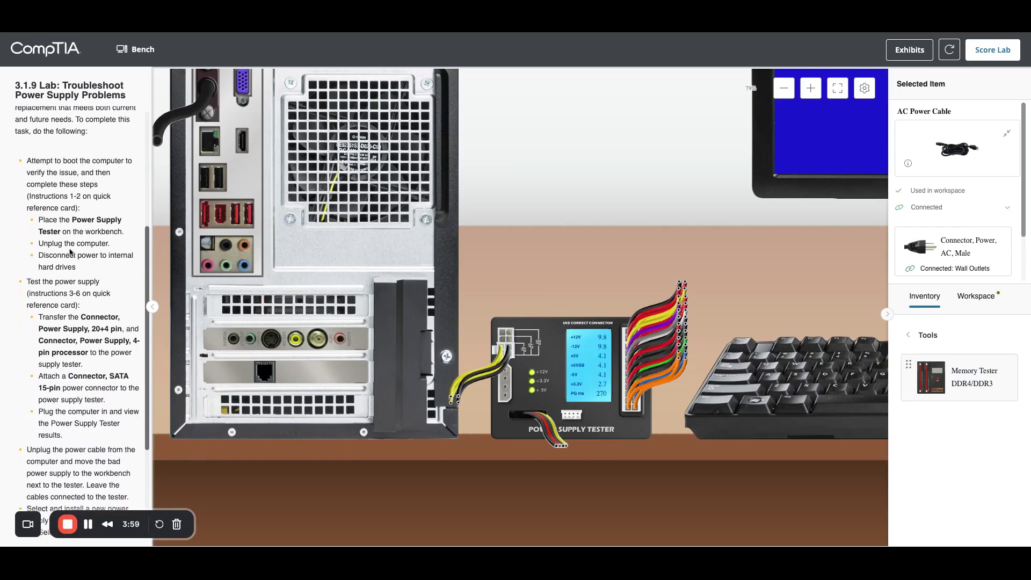
{"action": "scroll", "coordinate": [89, 280], "scroll_direction": "down", "scroll_amount": 1}
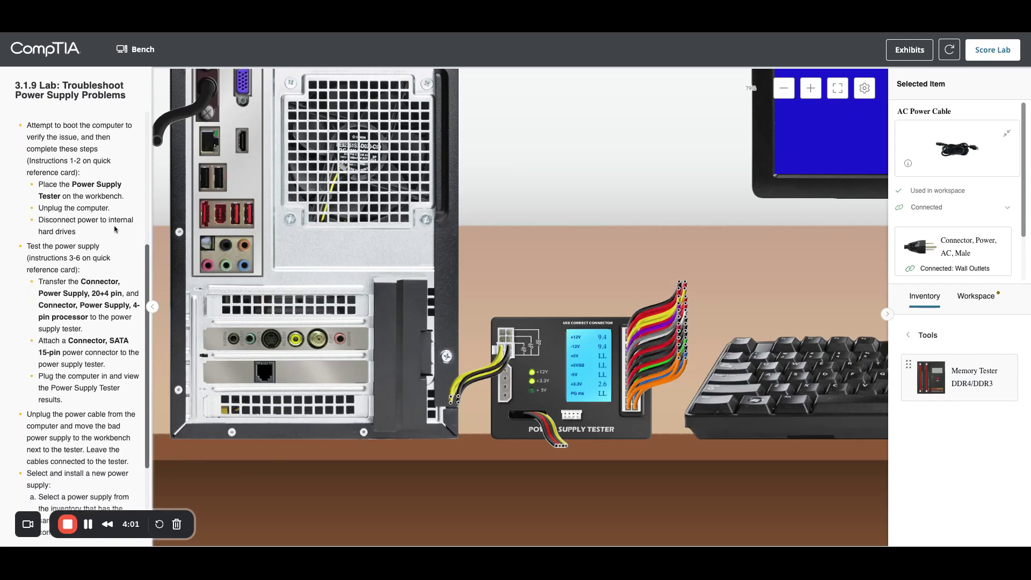
Switch to the Drive Bays view and unplug the SATA power cable from the hard drive
{"action": "scroll", "coordinate": [494, 152], "scroll_direction": "up", "scroll_amount": 5}
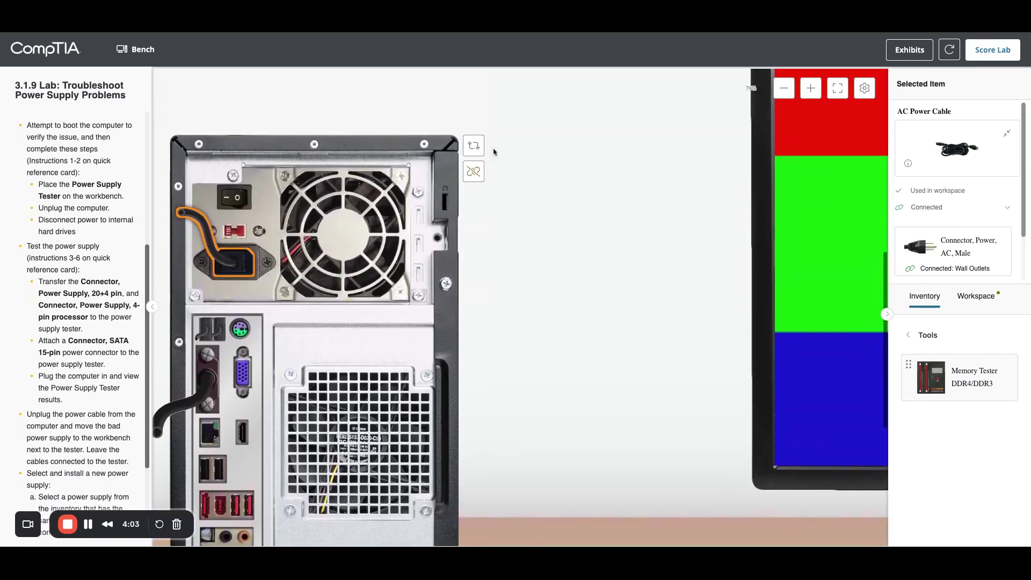
{"action": "left_click", "coordinate": [473, 145]}
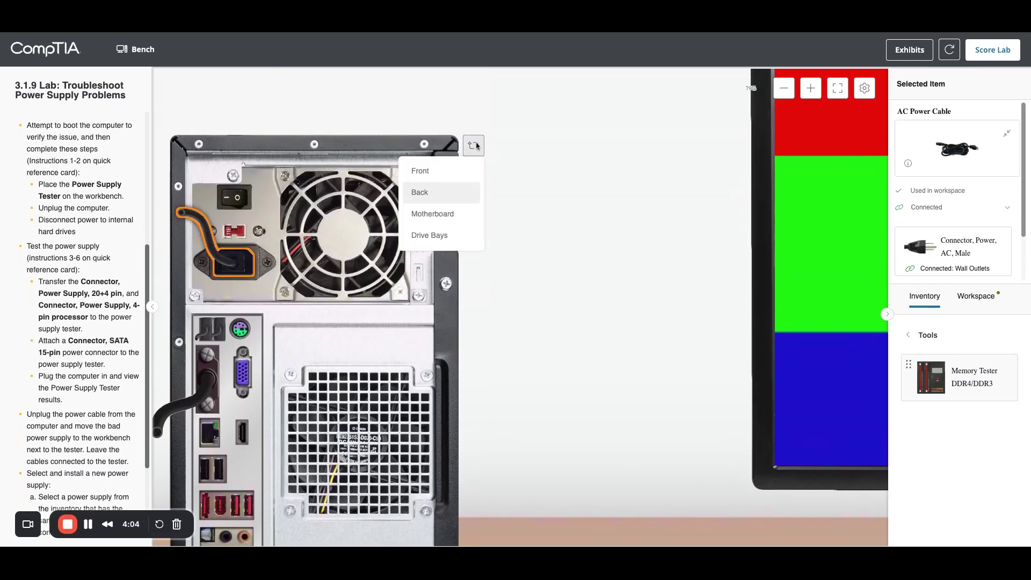
{"action": "left_click", "coordinate": [441, 233]}
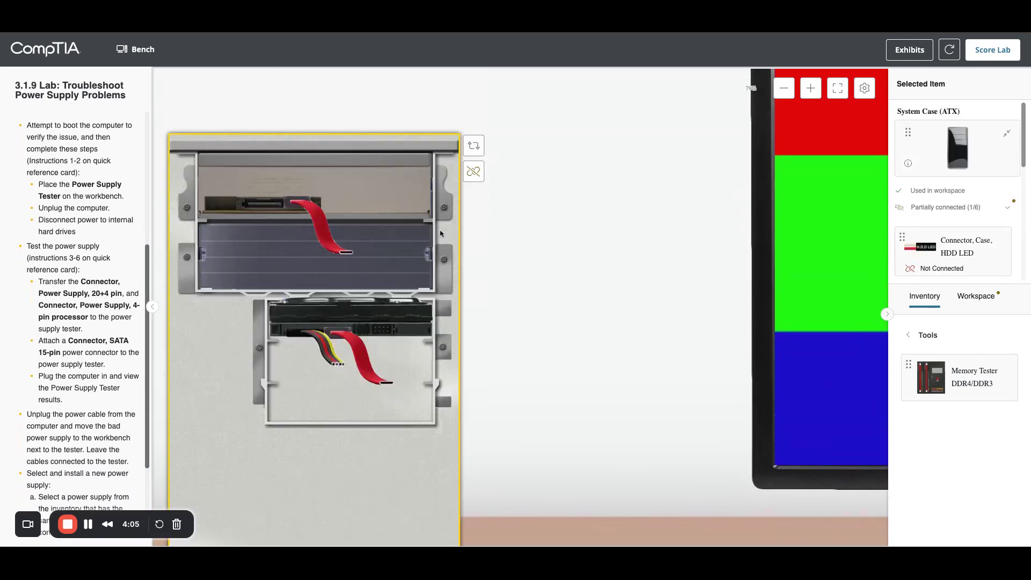
{"action": "left_click", "coordinate": [314, 335]}
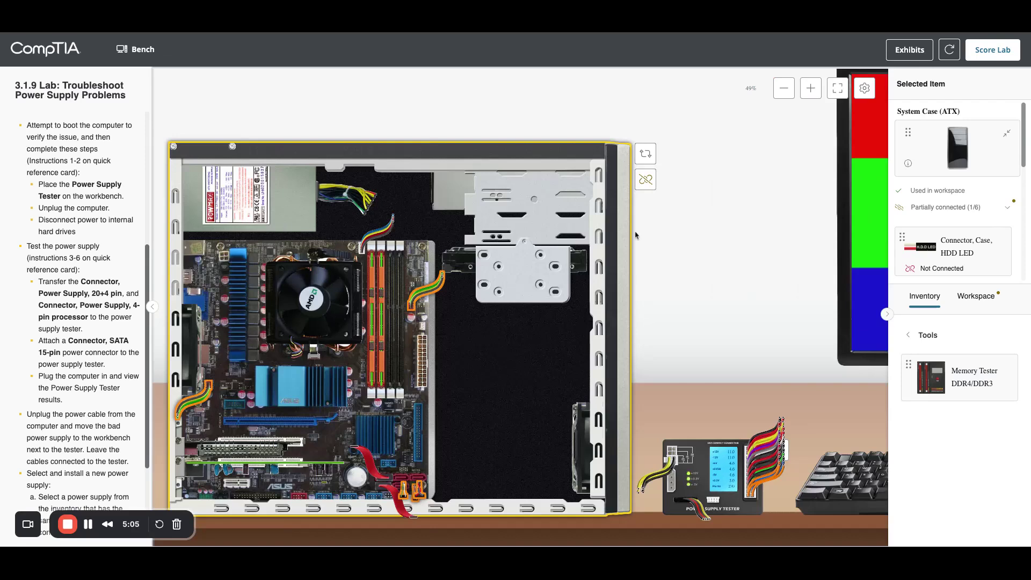
From the back view, unplug the AC power cable from the power supply
{"action": "left_click", "coordinate": [645, 154]}
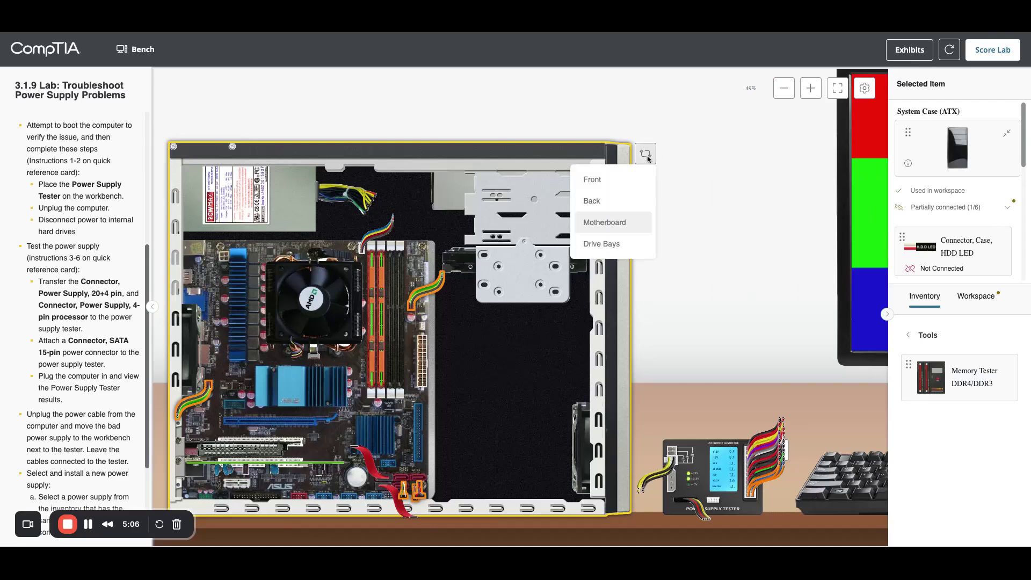
{"action": "left_click", "coordinate": [615, 209]}
{"action": "left_click", "coordinate": [210, 225]}
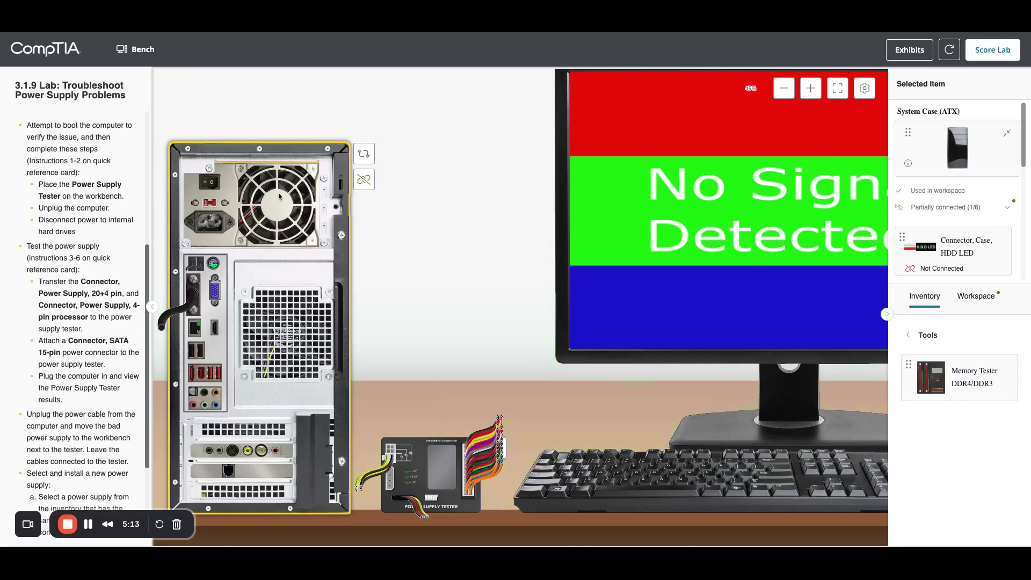
Lift the faulty power supply out of its bay onto the workbench beside the tester
{"action": "left_click", "coordinate": [364, 153]}
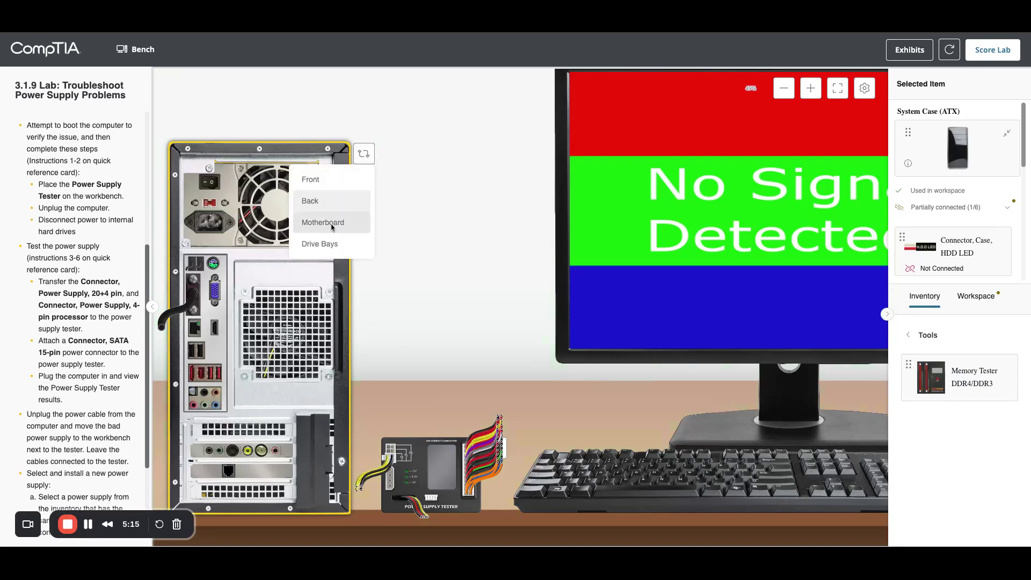
{"action": "left_click", "coordinate": [333, 227]}
{"action": "left_click_drag", "start_coordinate": [259, 204], "coordinate": [259, 207]}
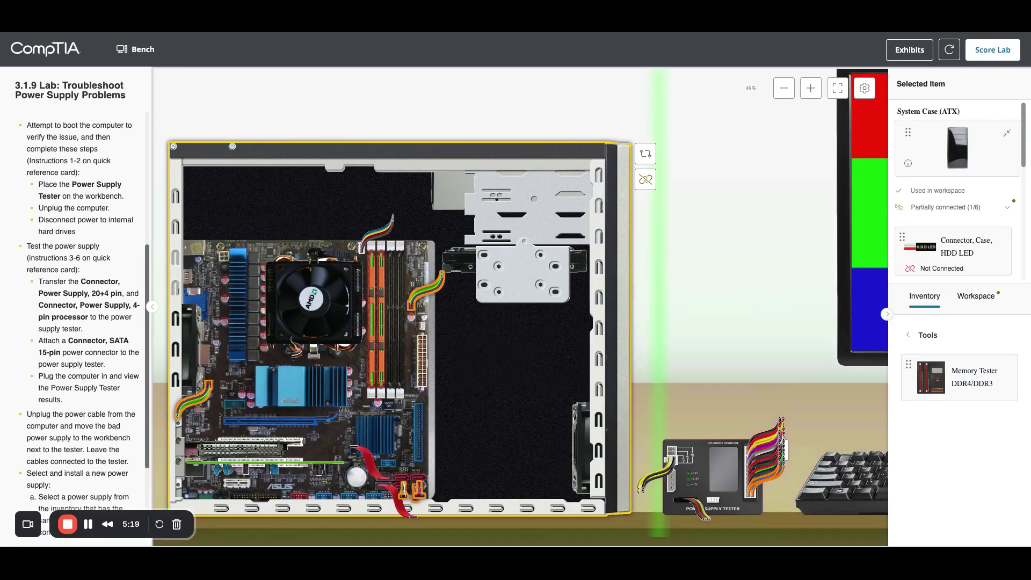
{"action": "left_click_drag", "start_coordinate": [658, 382], "coordinate": [660, 383]}
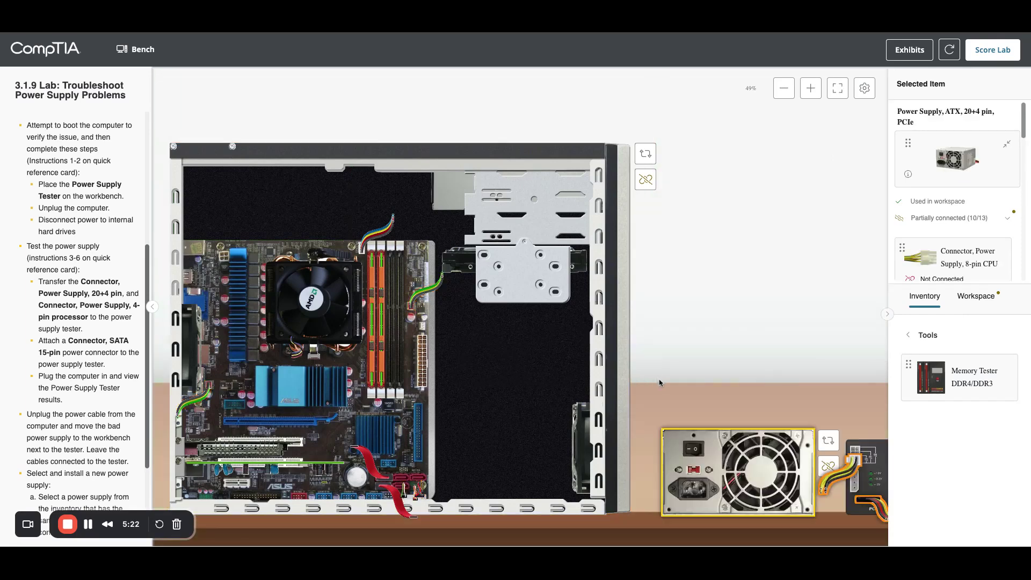
{"action": "scroll", "coordinate": [70, 396], "scroll_direction": "down", "scroll_amount": 3}
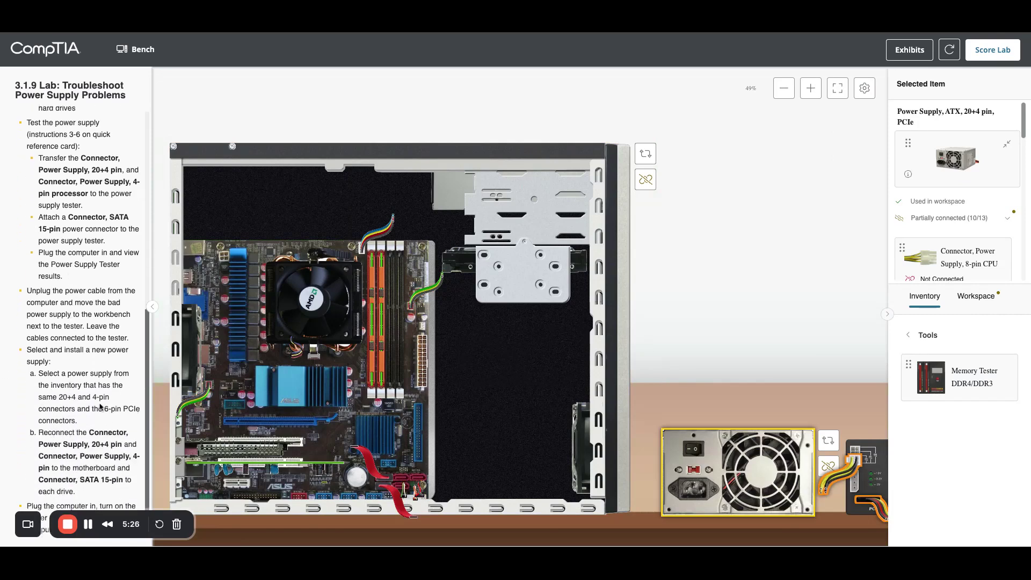
Drag 'Power Supply, ATX, 20+4 pin, PCIe' from the Power Supplies inventory into the case's PSU bay
{"action": "left_click", "coordinate": [939, 336]}
{"action": "left_click", "coordinate": [946, 343]}
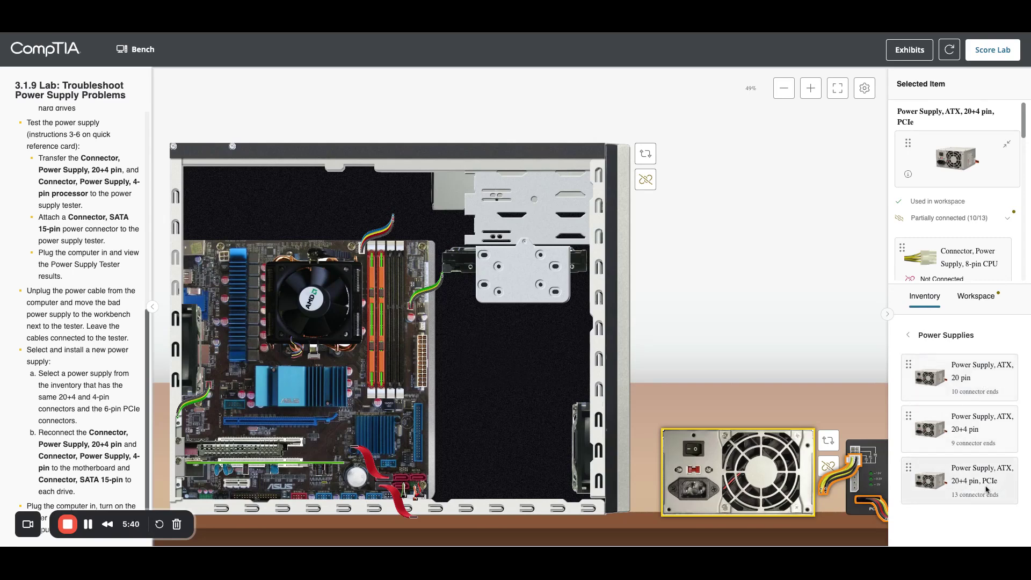
{"action": "left_click", "coordinate": [970, 482]}
{"action": "left_click_drag", "start_coordinate": [970, 481], "coordinate": [326, 224]}
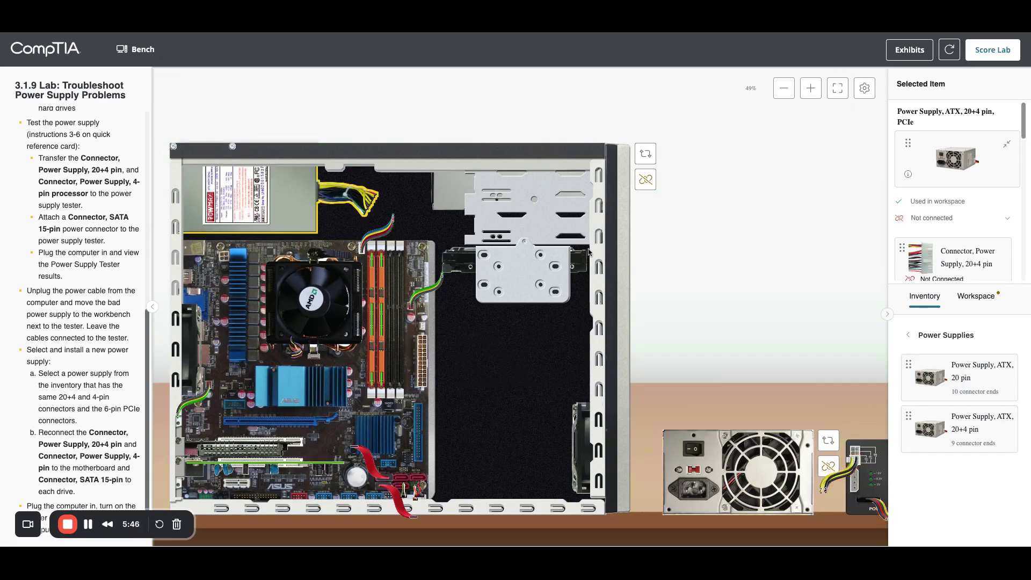
Connect the new PSU's 20+4-pin and 4-pin CPU connectors to their motherboard sockets
{"action": "left_click", "coordinate": [913, 253]}
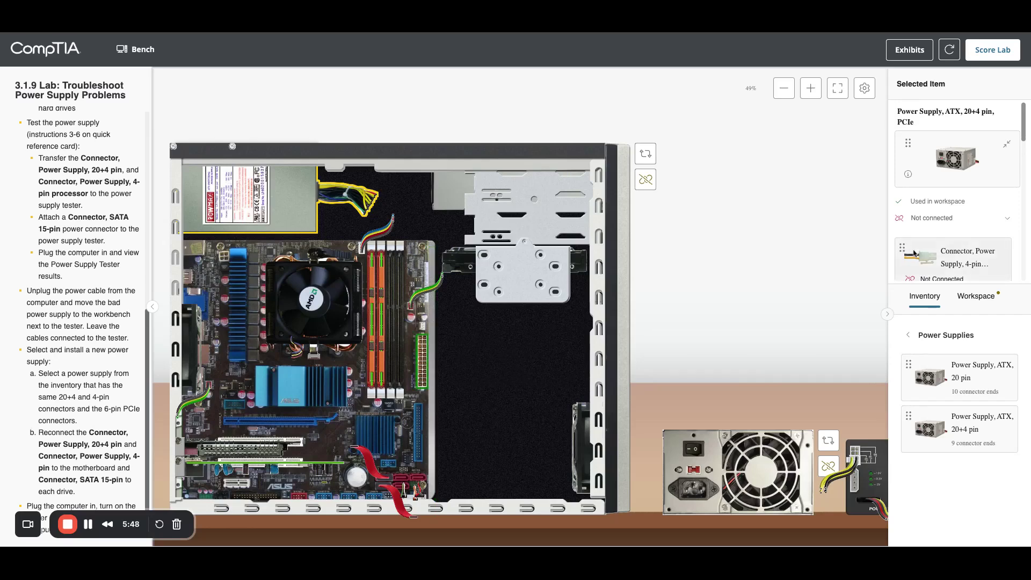
{"action": "left_click", "coordinate": [954, 261]}
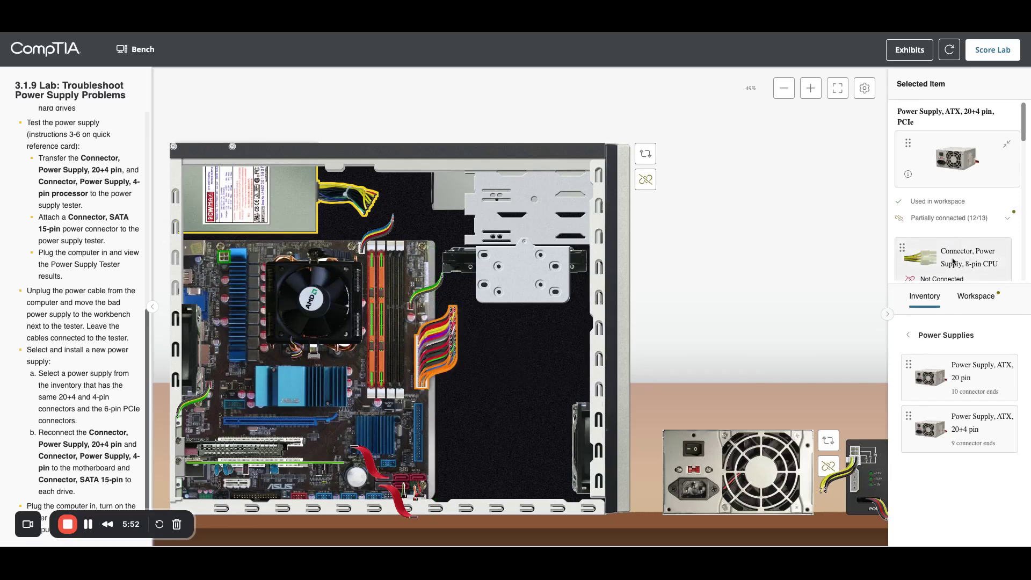
{"action": "left_click_drag", "start_coordinate": [223, 257], "coordinate": [221, 259]}
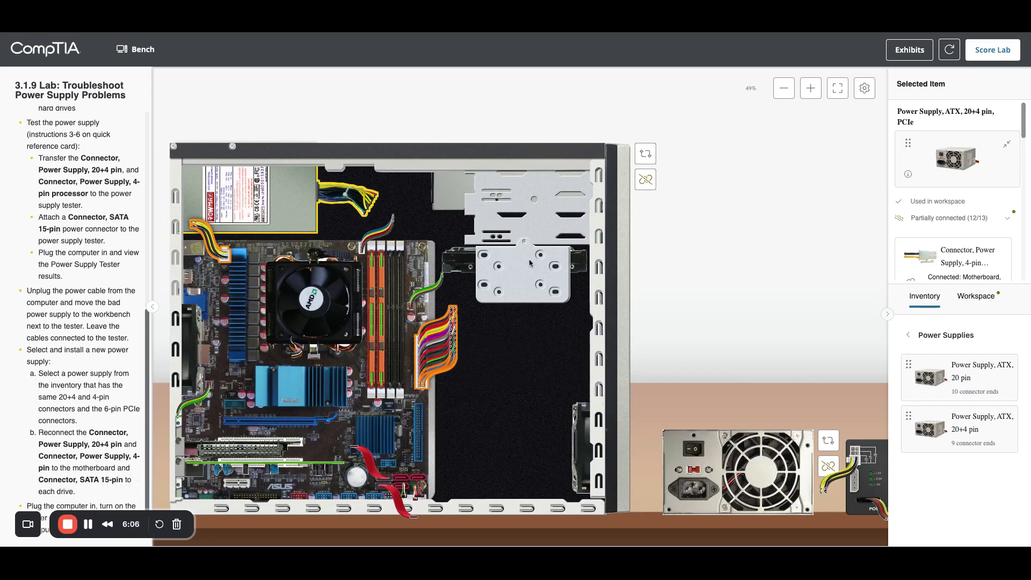
Turn the case to the Drive Bays view and list the new power supply's connectors in the Workspace
{"action": "left_click", "coordinate": [645, 153]}
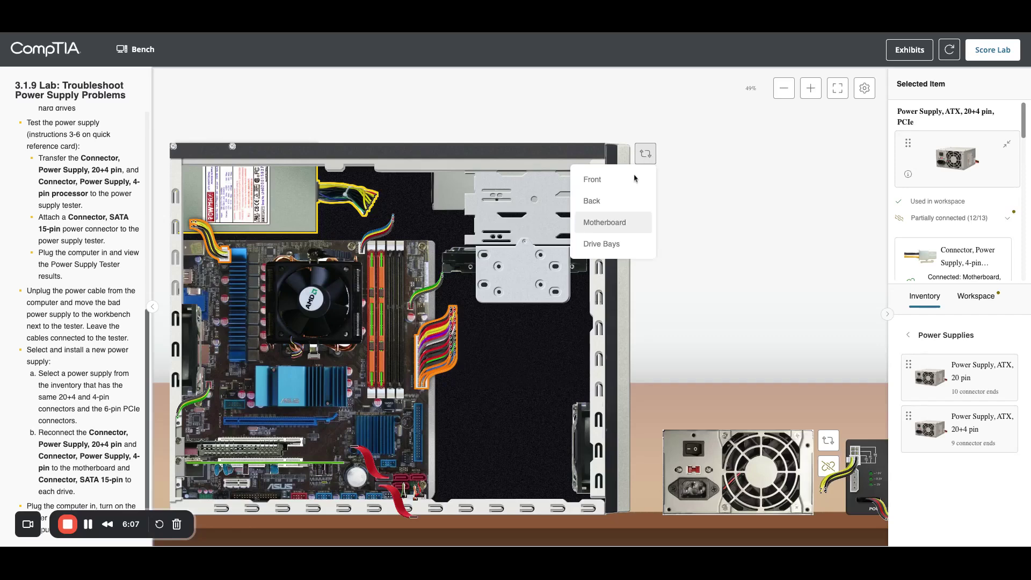
{"action": "left_click", "coordinate": [614, 251]}
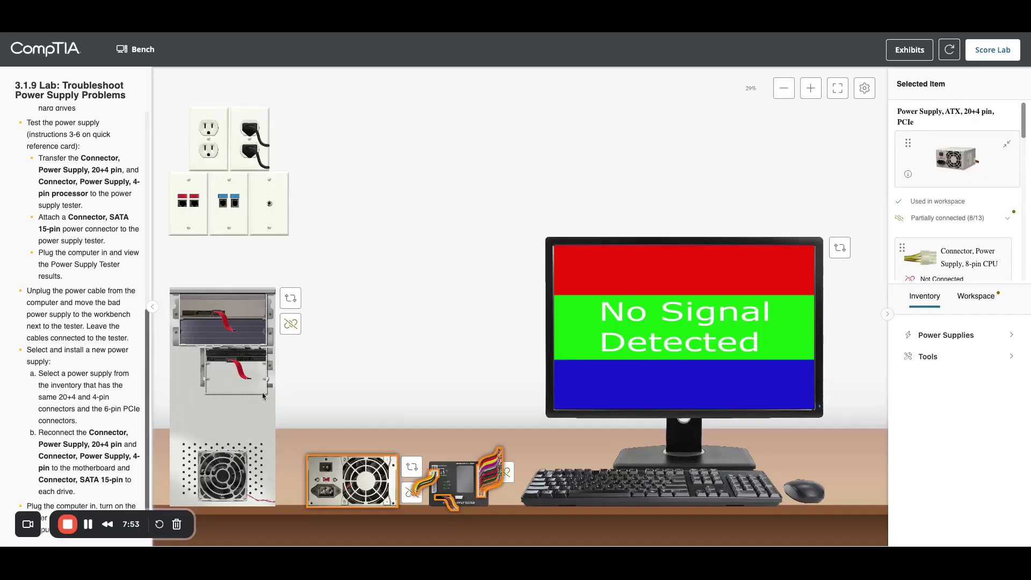
{"action": "left_click", "coordinate": [993, 298]}
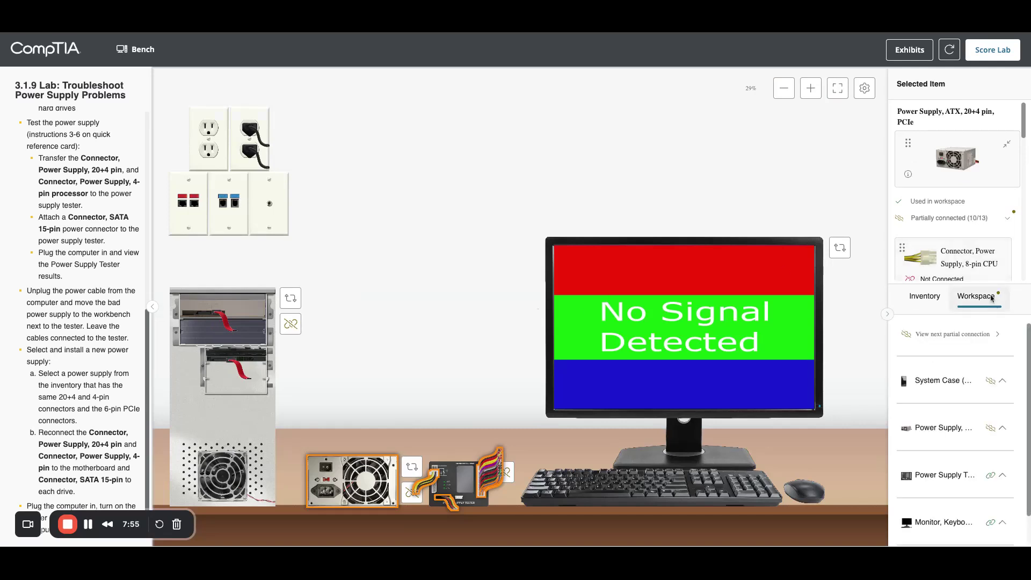
{"action": "left_click", "coordinate": [1003, 383]}
{"action": "scroll", "coordinate": [970, 353], "scroll_direction": "down", "scroll_amount": 2}
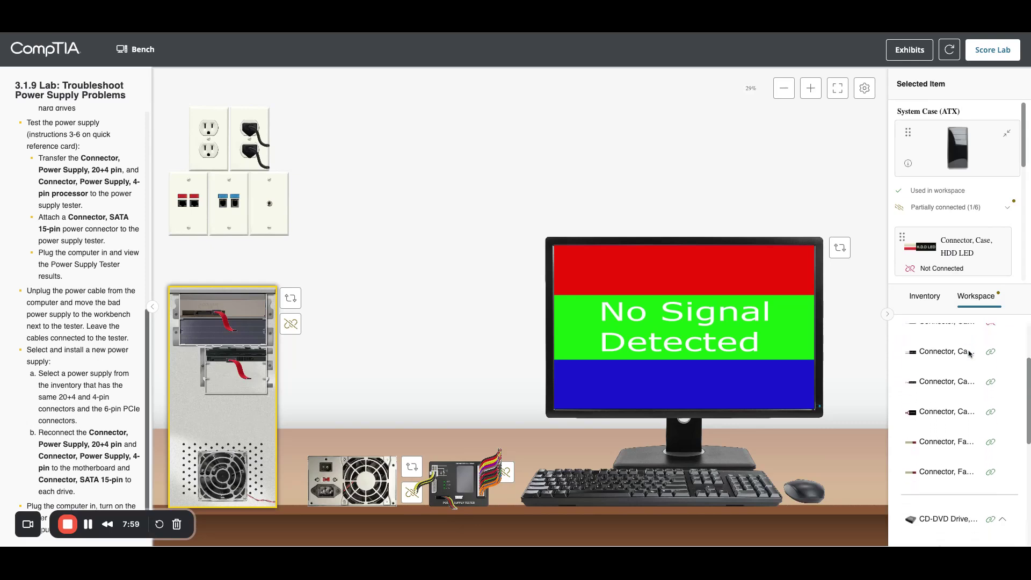
{"action": "scroll", "coordinate": [970, 353], "scroll_direction": "down", "scroll_amount": 3}
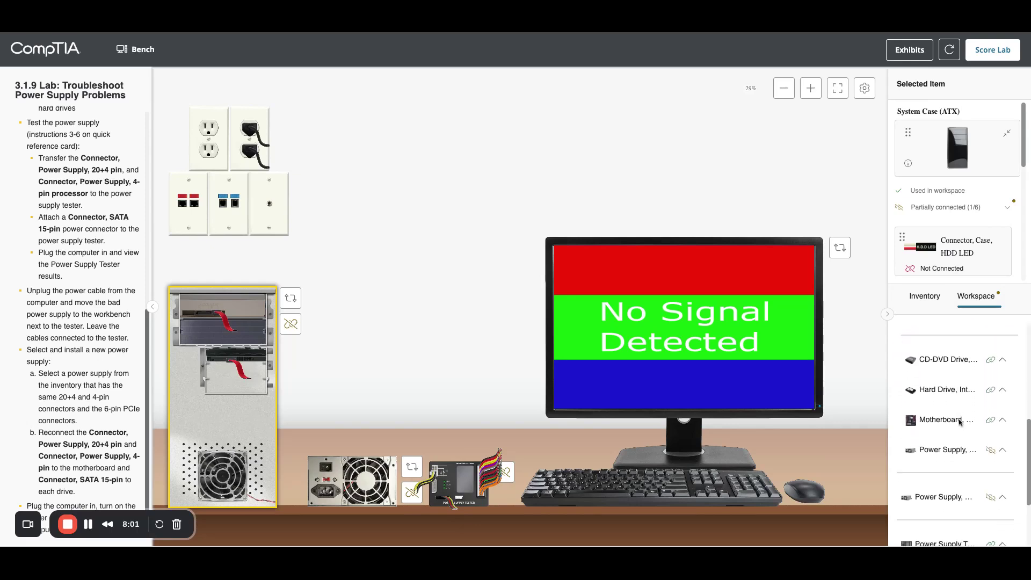
{"action": "scroll", "coordinate": [960, 422], "scroll_direction": "down", "scroll_amount": 1}
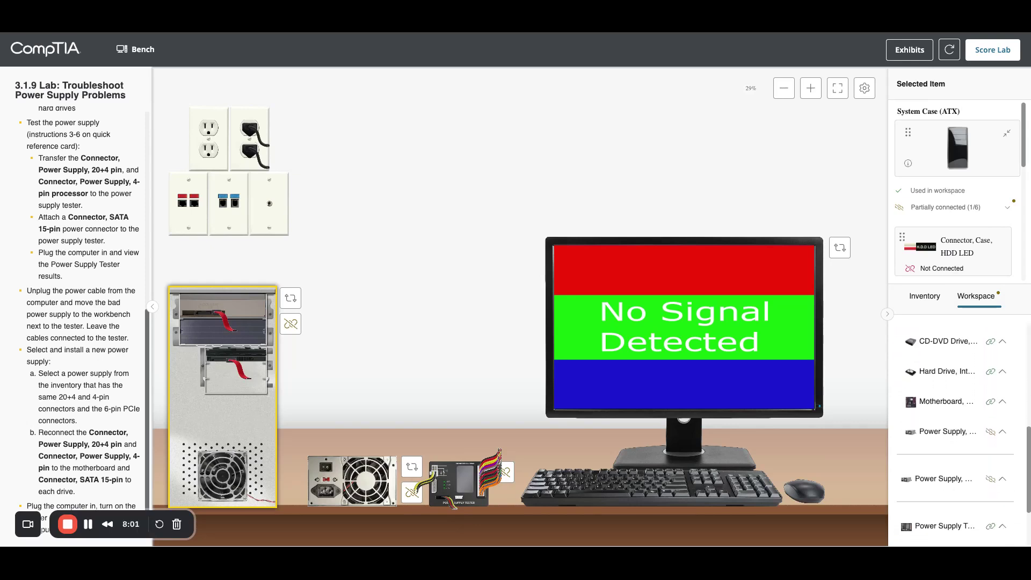
{"action": "left_click", "coordinate": [1002, 427]}
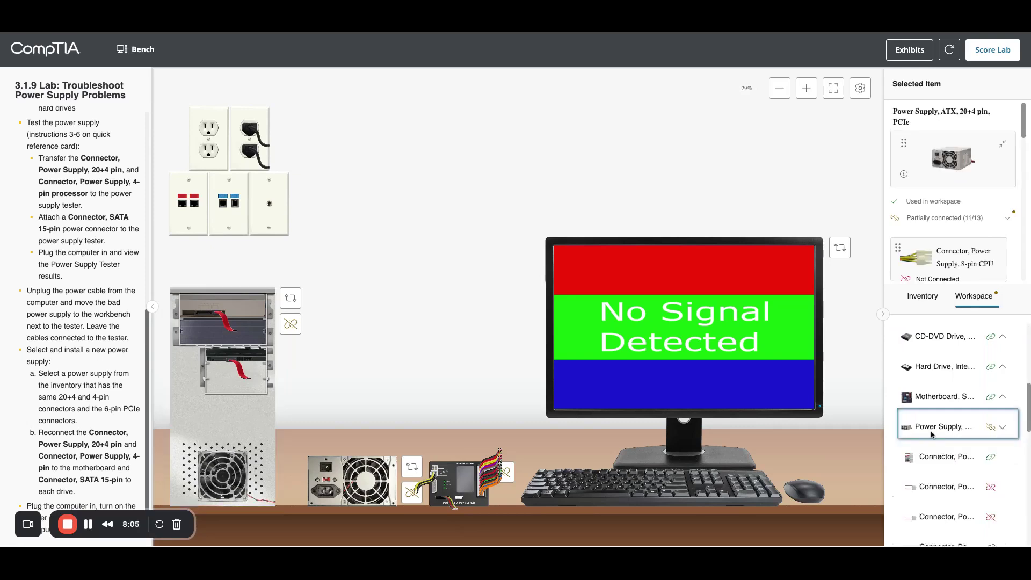
Connect SATA 15-pin power from the new supply to the CD-DVD drive and the hard drive
{"action": "scroll", "coordinate": [950, 264], "scroll_direction": "down", "scroll_amount": 5}
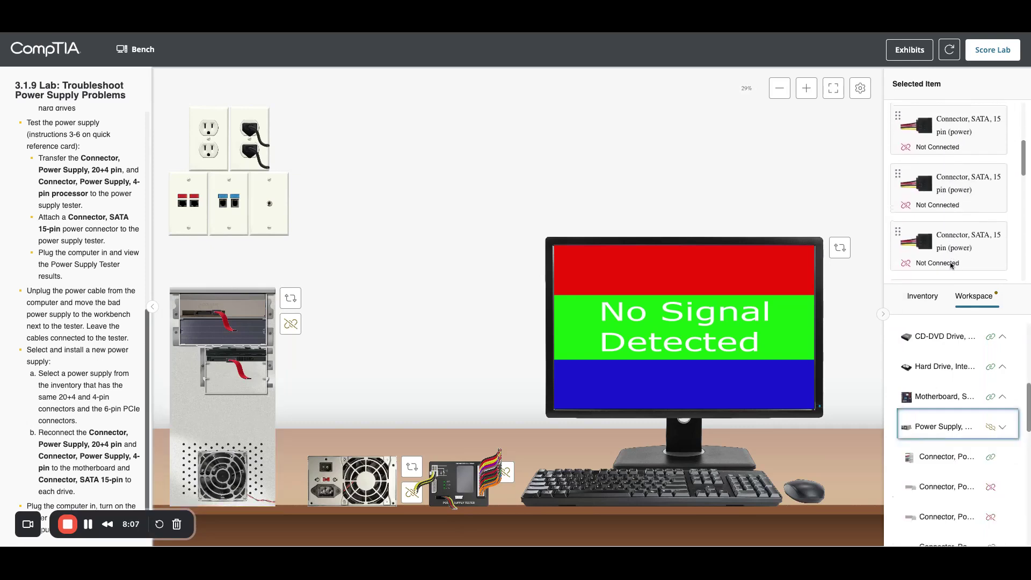
{"action": "scroll", "coordinate": [950, 265], "scroll_direction": "up", "scroll_amount": 1}
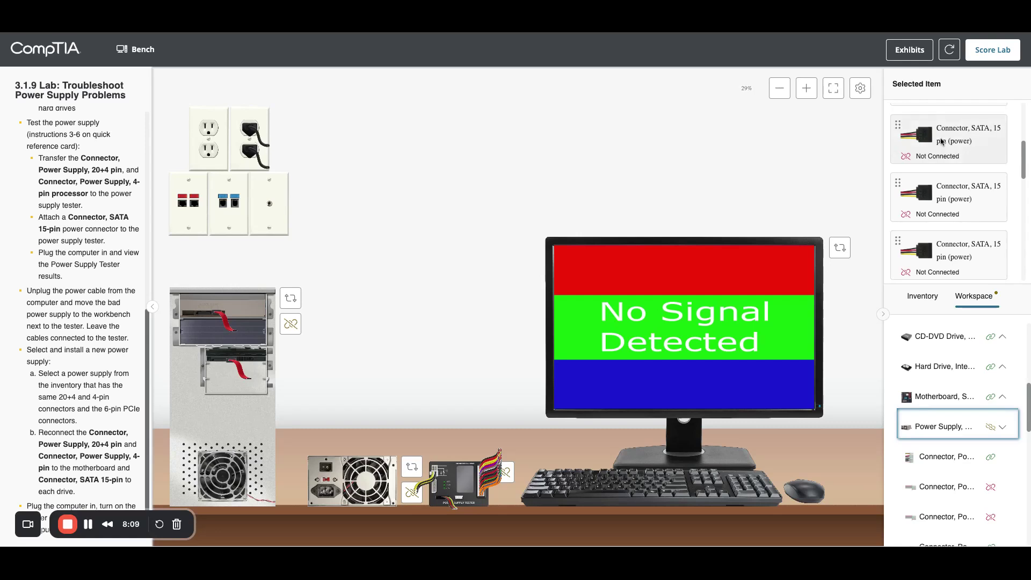
{"action": "left_click", "coordinate": [941, 140]}
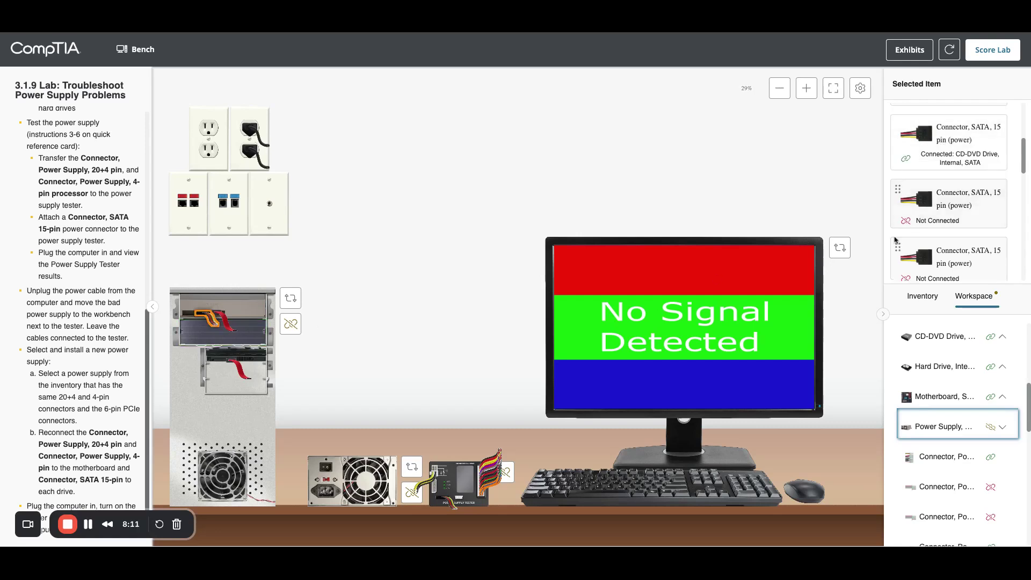
{"action": "left_click", "coordinate": [946, 200]}
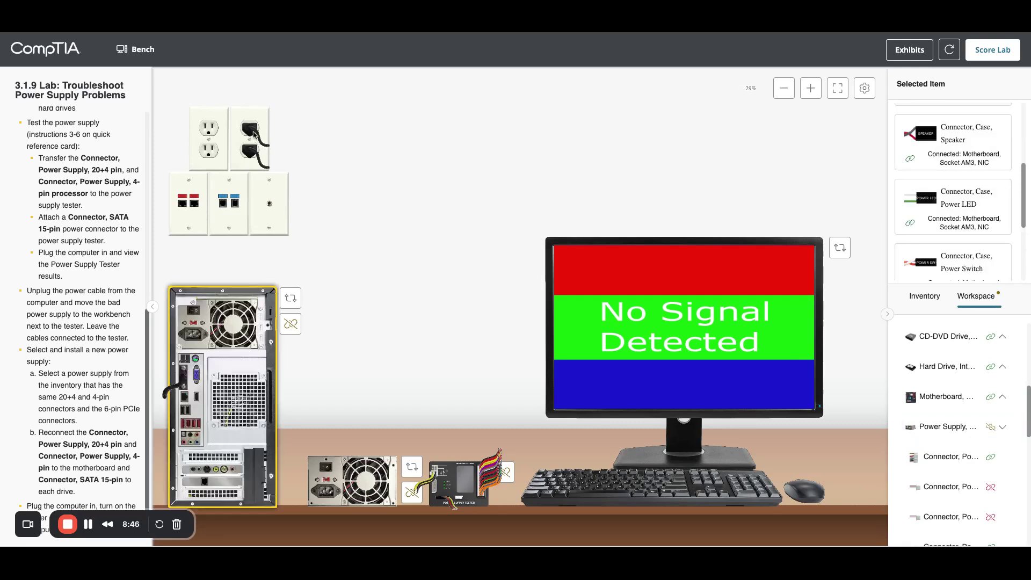
Plug the AC power cable's female end into the new power supply's inlet
{"action": "left_click", "coordinate": [253, 132]}
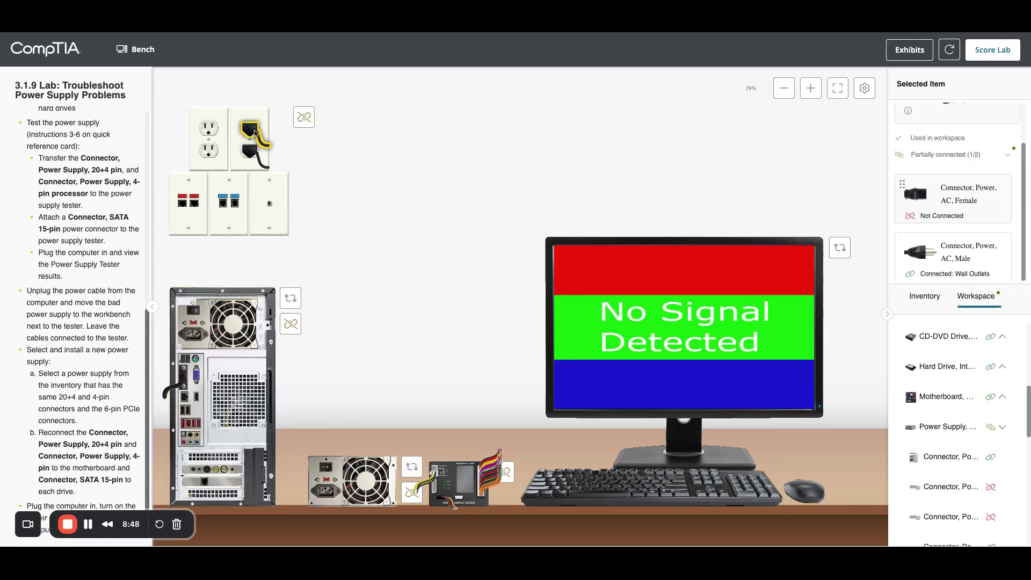
{"action": "left_click", "coordinate": [927, 205]}
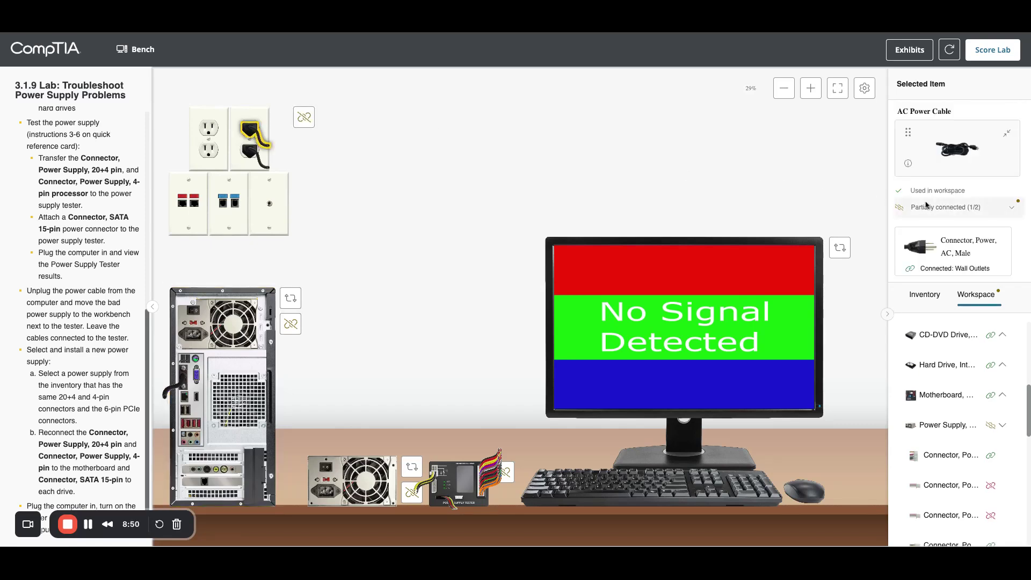
{"action": "left_click", "coordinate": [222, 339]}
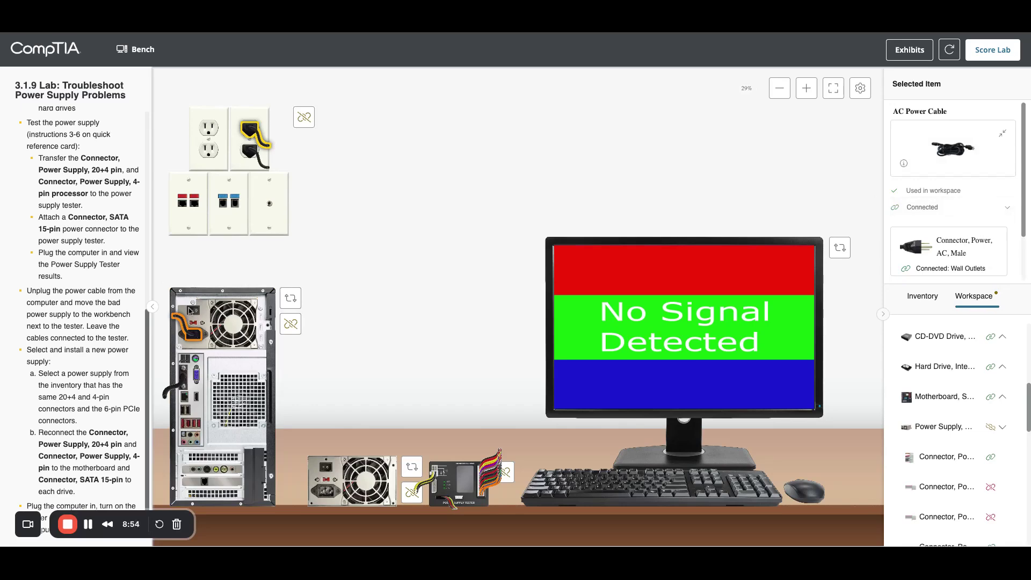
Zoom in on the case and flip the power supply's rocker switch on
{"action": "left_click", "coordinate": [809, 91]}
{"action": "left_click", "coordinate": [811, 92]}
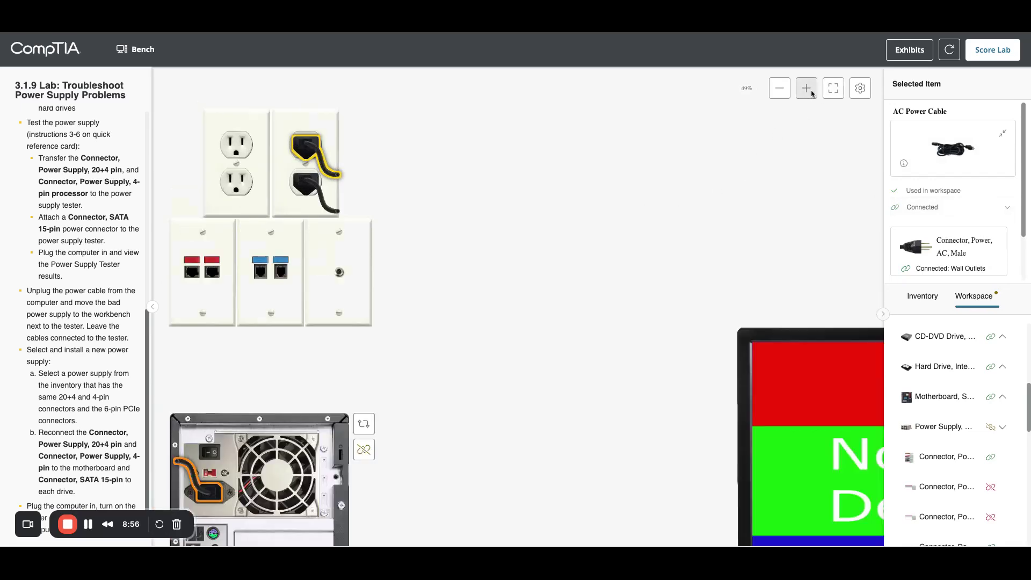
{"action": "scroll", "coordinate": [376, 268], "scroll_direction": "down", "scroll_amount": 3}
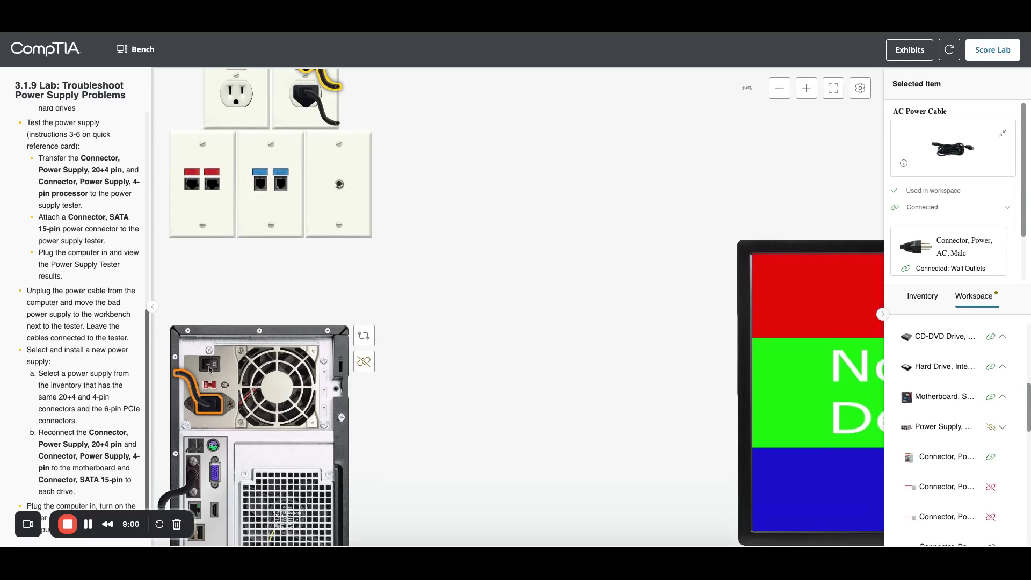
{"action": "left_click", "coordinate": [209, 368]}
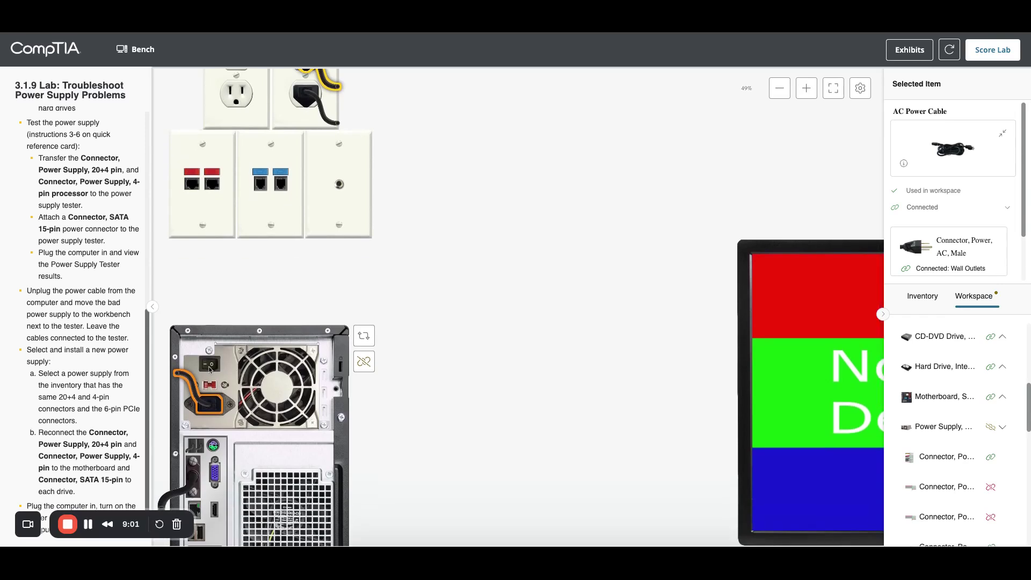
Turn the system case to the Front view to reach its power button
{"action": "left_click", "coordinate": [364, 335]}
{"action": "left_click", "coordinate": [331, 366]}
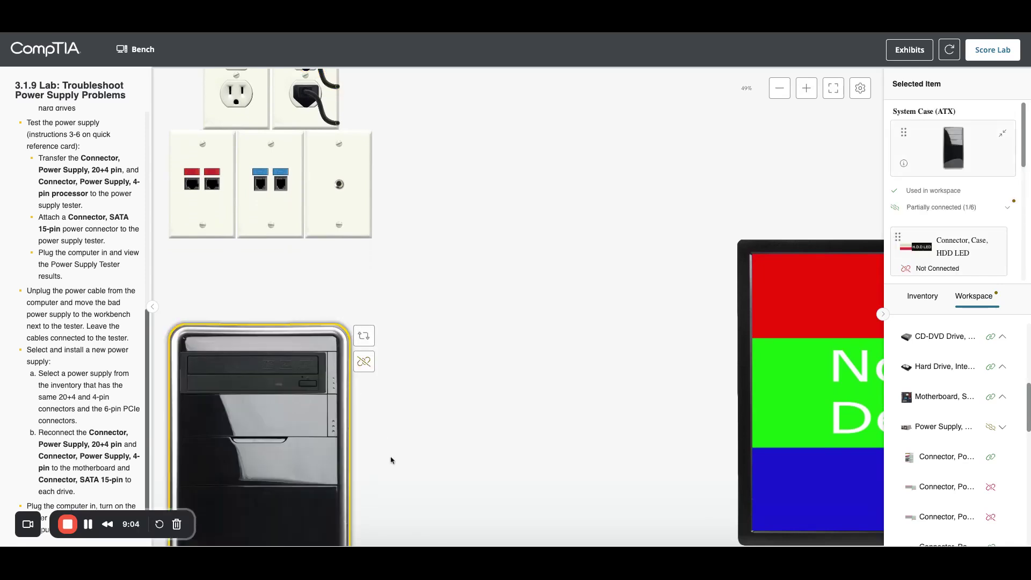
{"action": "scroll", "coordinate": [391, 460], "scroll_direction": "down", "scroll_amount": 3}
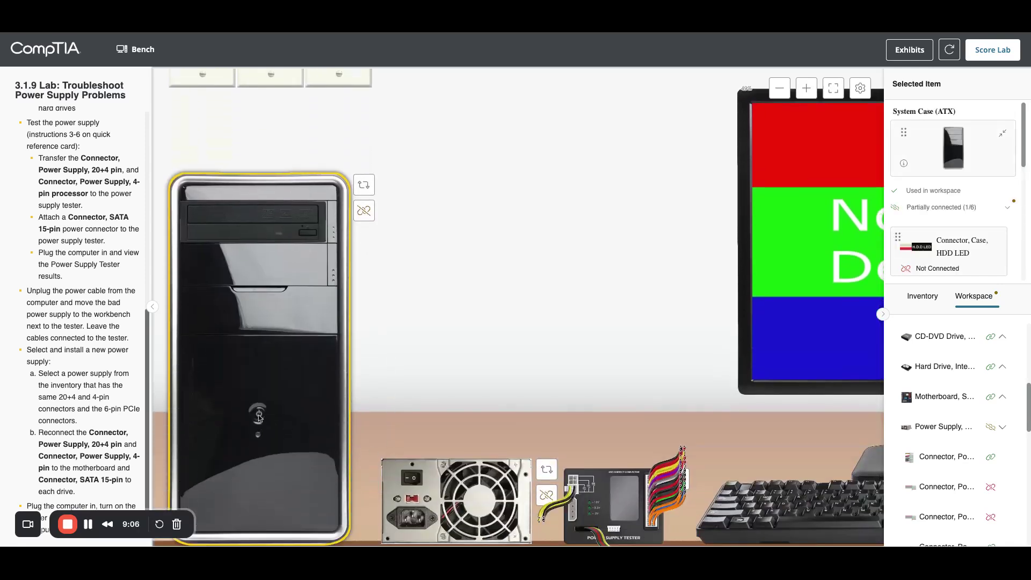